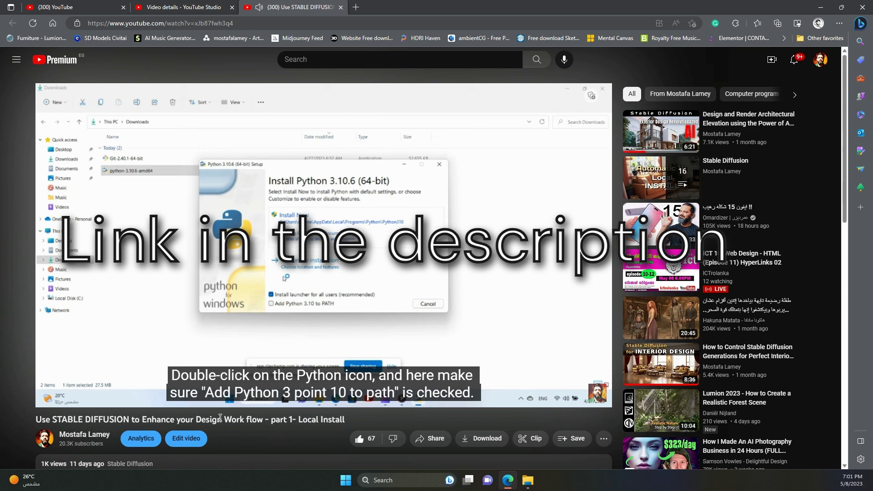
Skip ahead in the Stable Diffusion install tutorial, past the Git setup and cloning steps
click(234, 386)
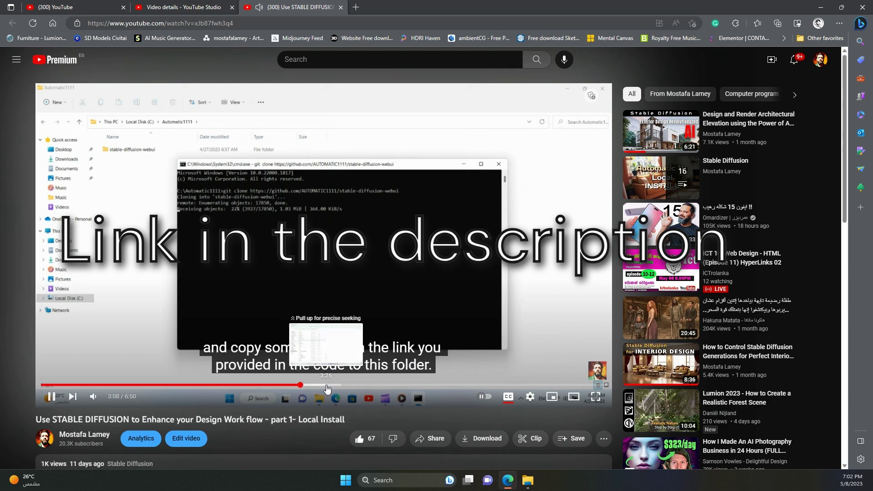
click(328, 386)
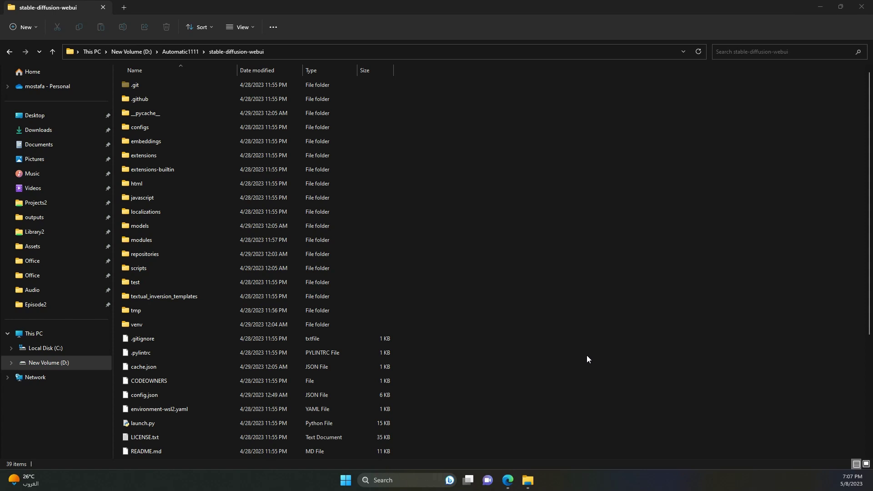
scroll(569, 381, down, 4)
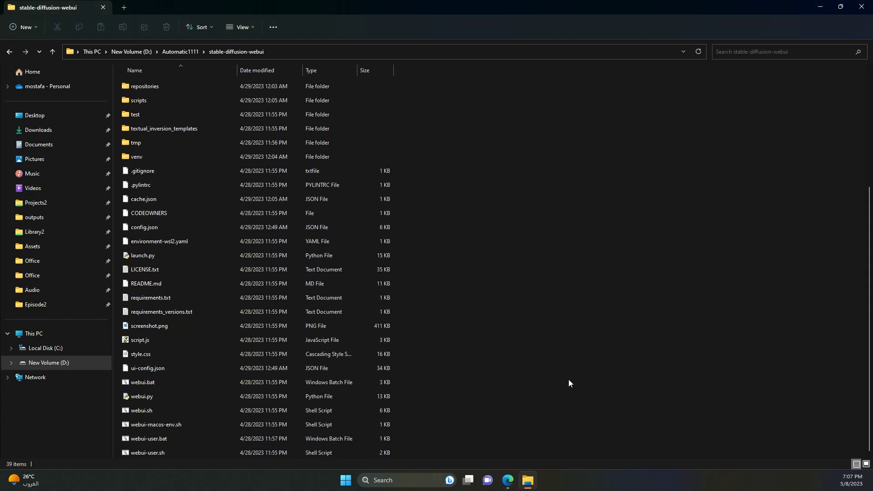
scroll(569, 380, up, 4)
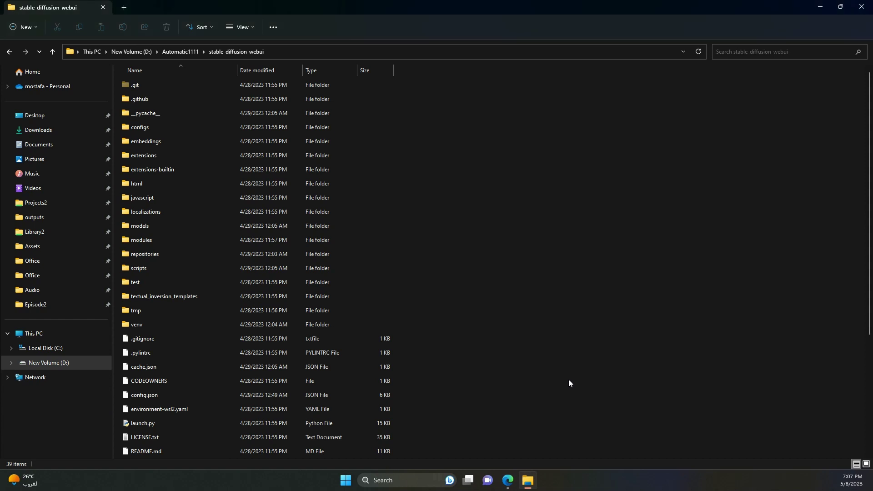
scroll(569, 383, down, 4)
scroll(569, 384, up, 4)
click(508, 480)
scroll(458, 361, down, 15)
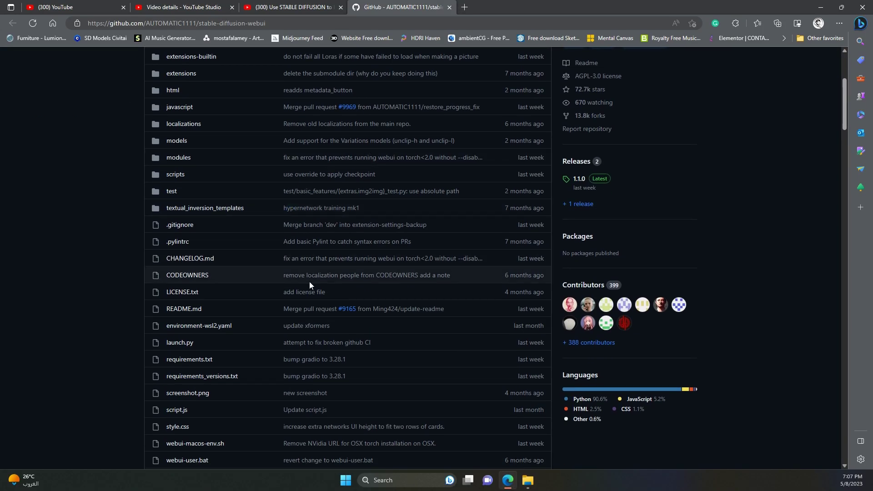
scroll(333, 297, down, 20)
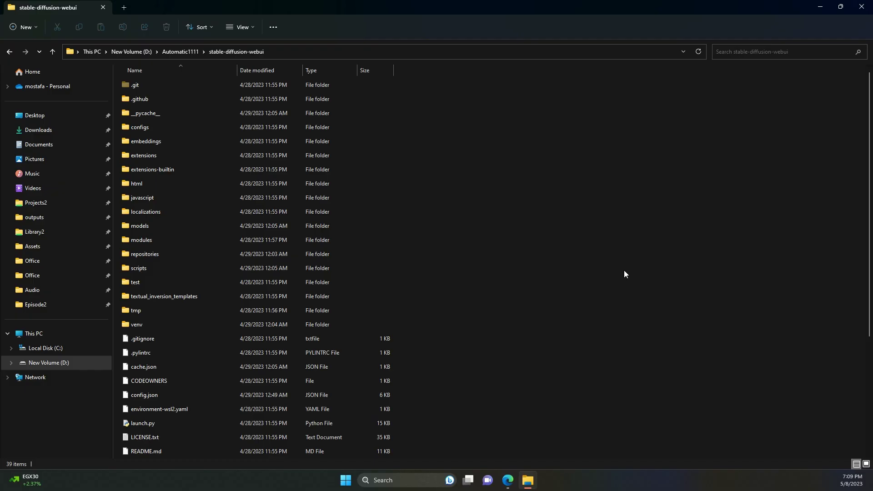
Run git pull from a Command Prompt in the stable-diffusion-webui folder, then close the terminal
click(291, 50)
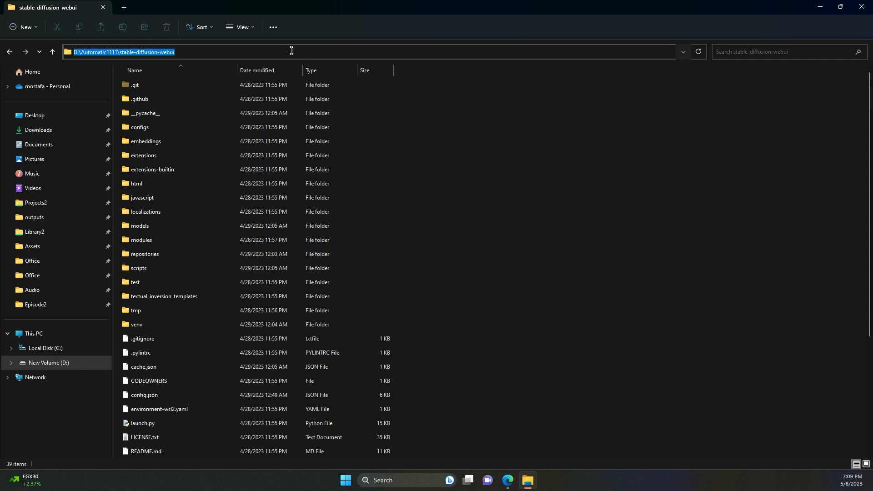
text(cmd)
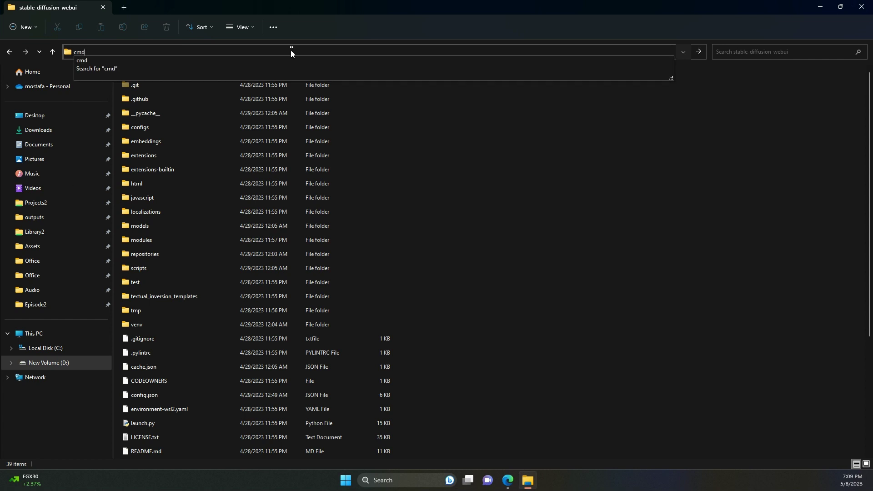
key(Return)
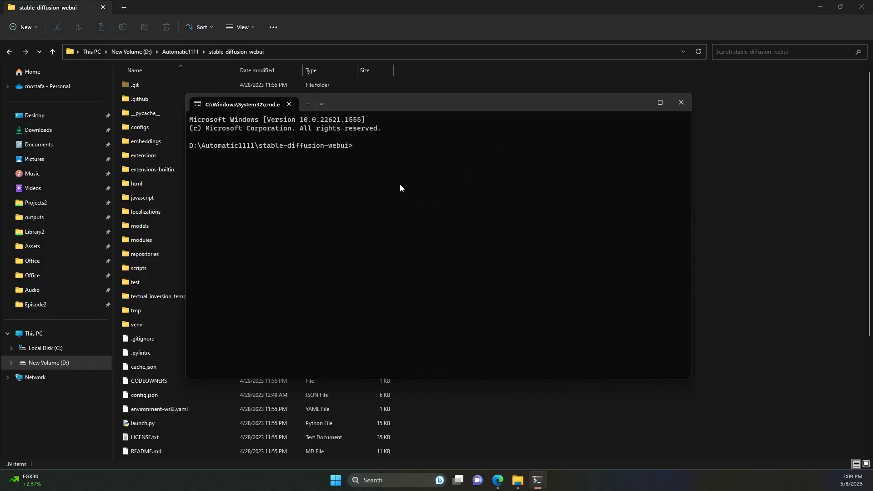
text(git pull)
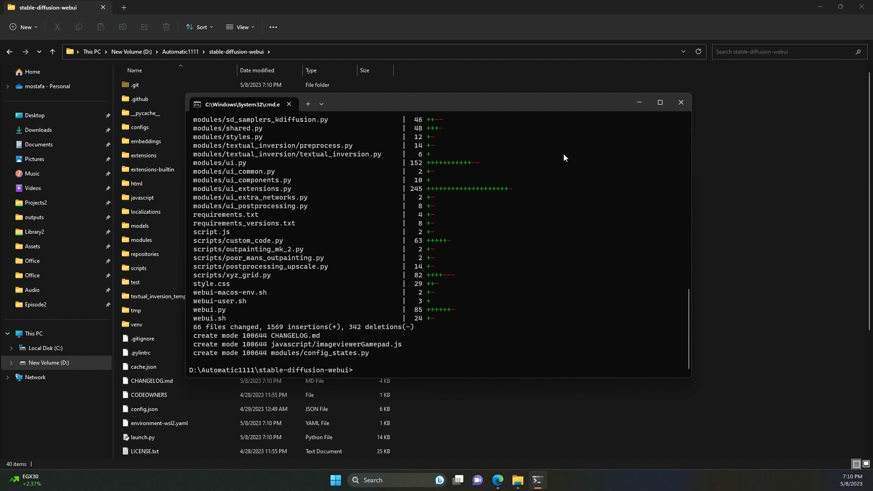
click(675, 105)
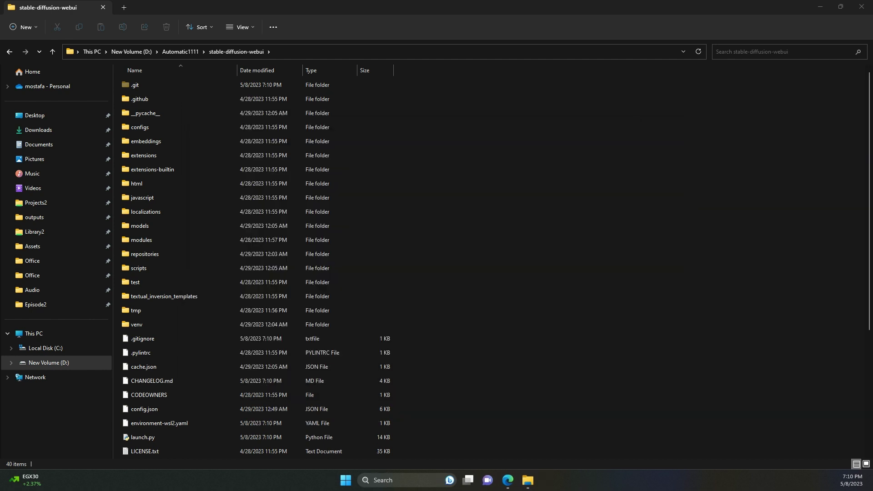
Open webui-user.bat for editing in Notepad
scroll(618, 307, down, 4)
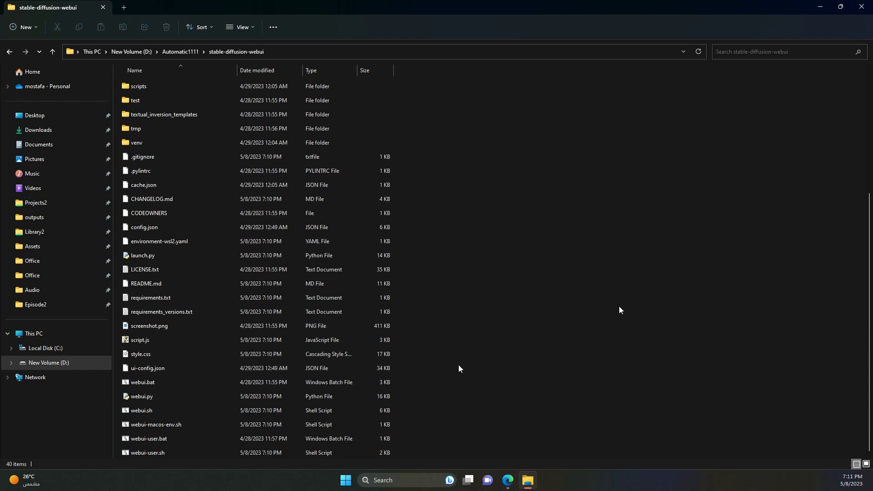
right_click(162, 442)
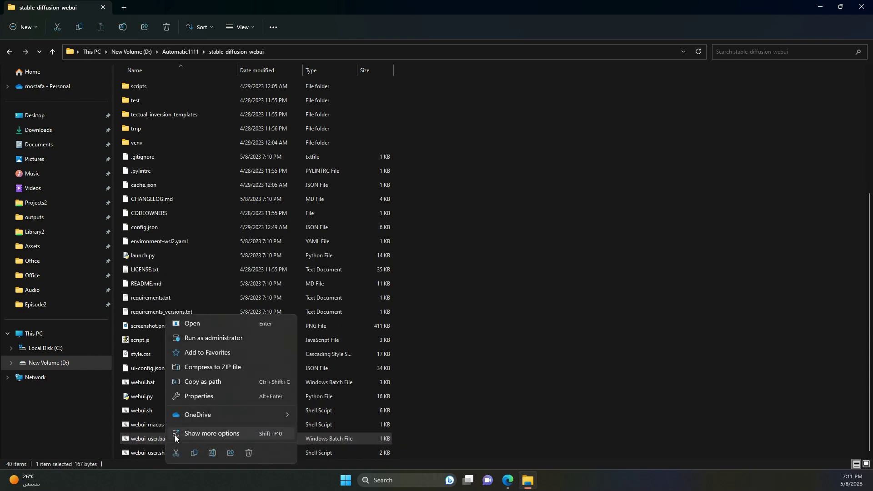
click(206, 434)
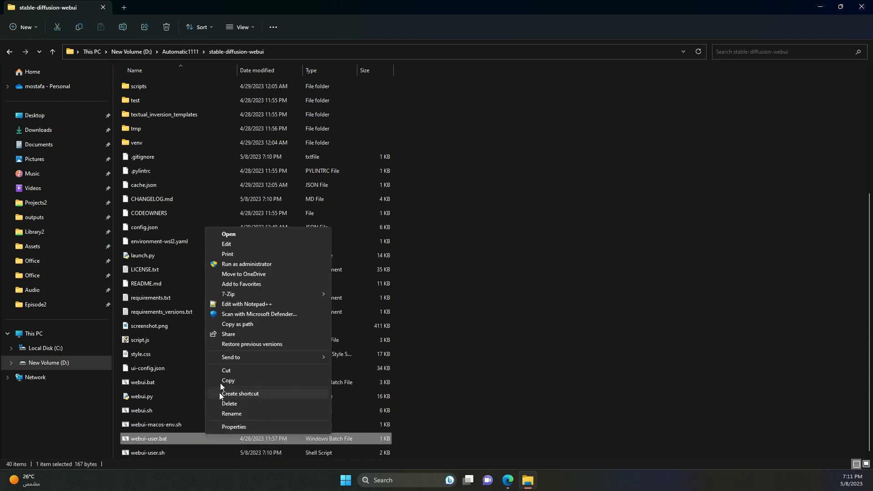
click(244, 245)
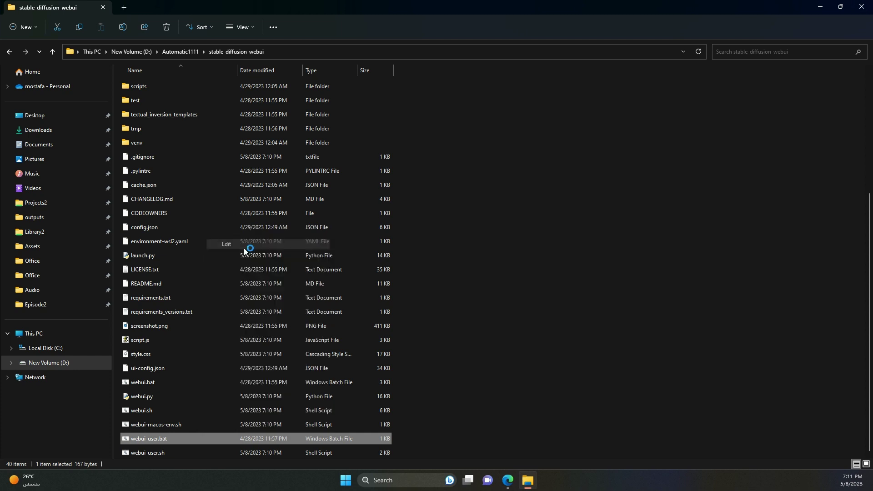
Add a 'git pull' line on line 7 before call webui.bat, save, and close Notepad
click(190, 160)
text(g)
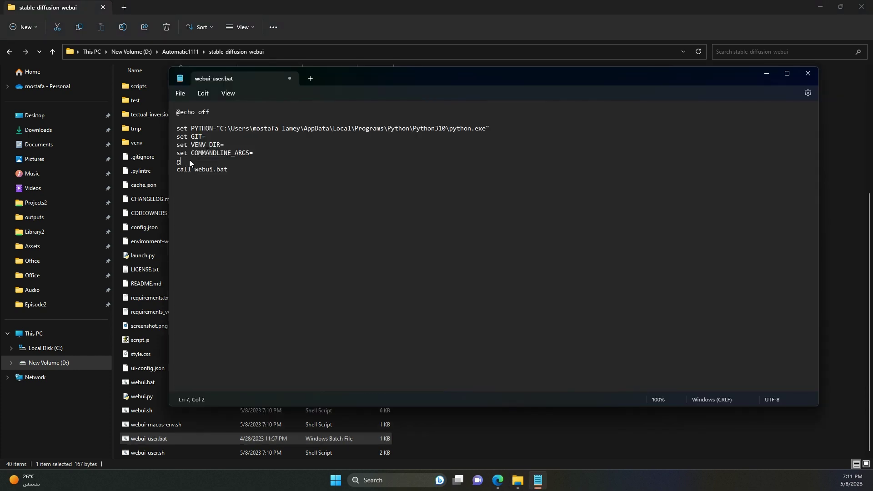
text(it p)
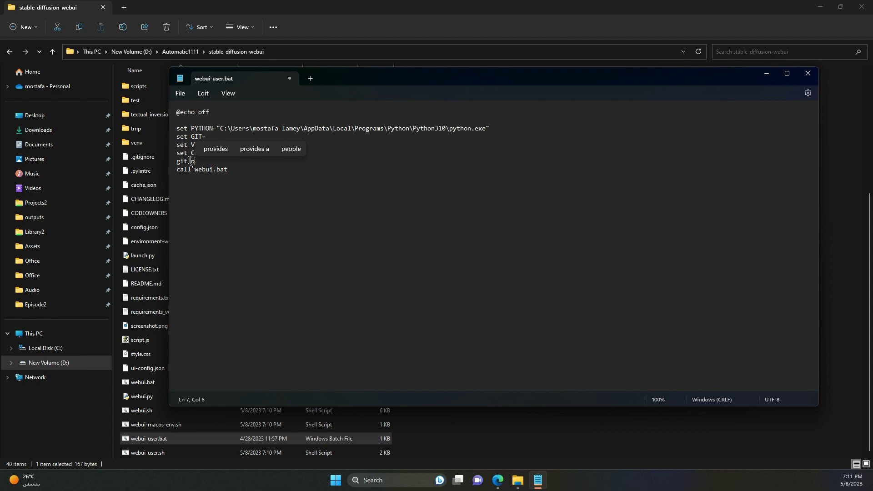
text(ull)
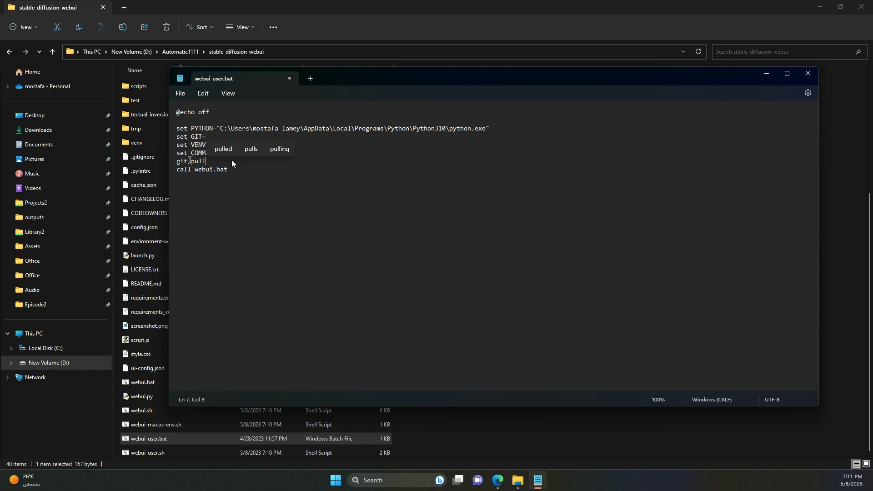
click(320, 184)
key(ctrl+s)
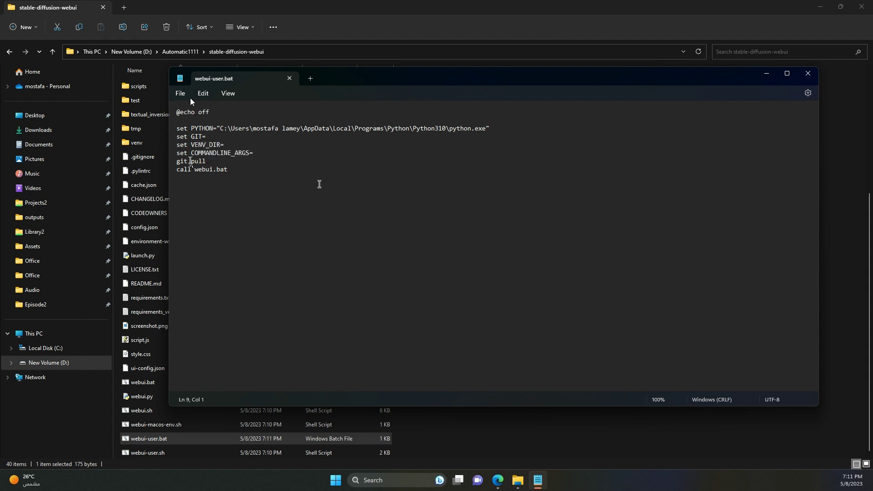
click(180, 93)
click(193, 266)
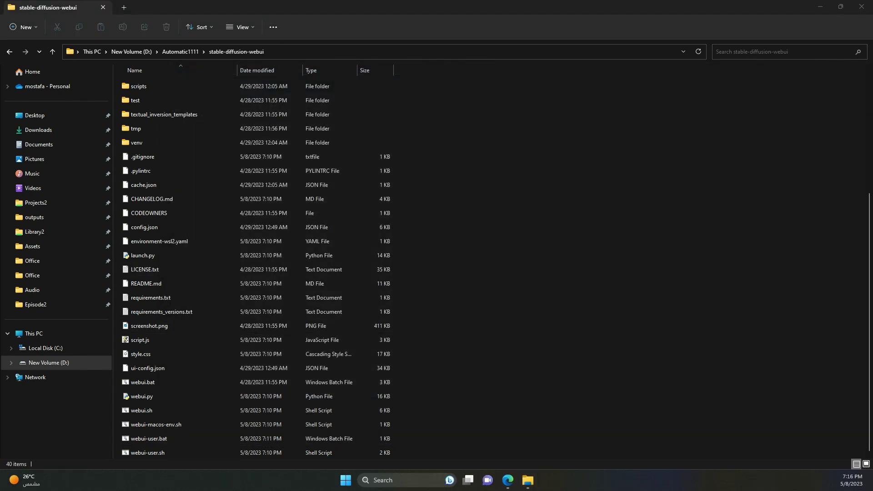
Reopen webui-user.bat in Notepad from the stable-diffusion-webui folder
click(470, 285)
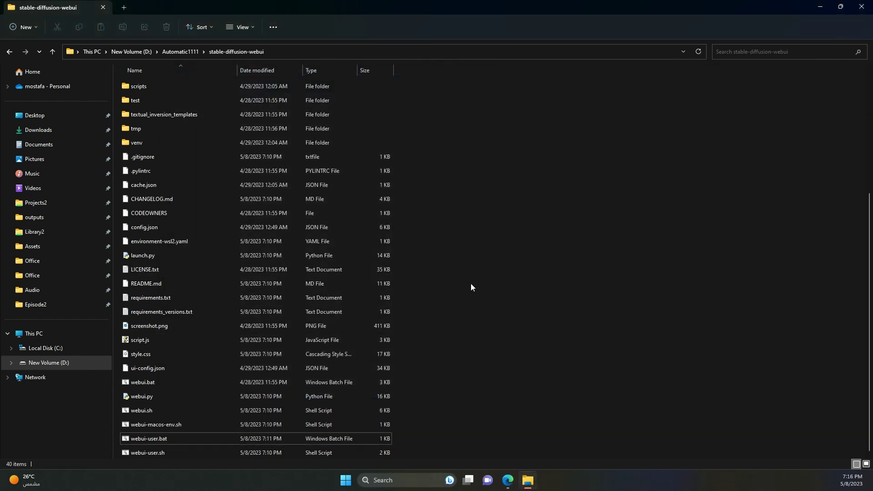
right_click(190, 441)
click(228, 435)
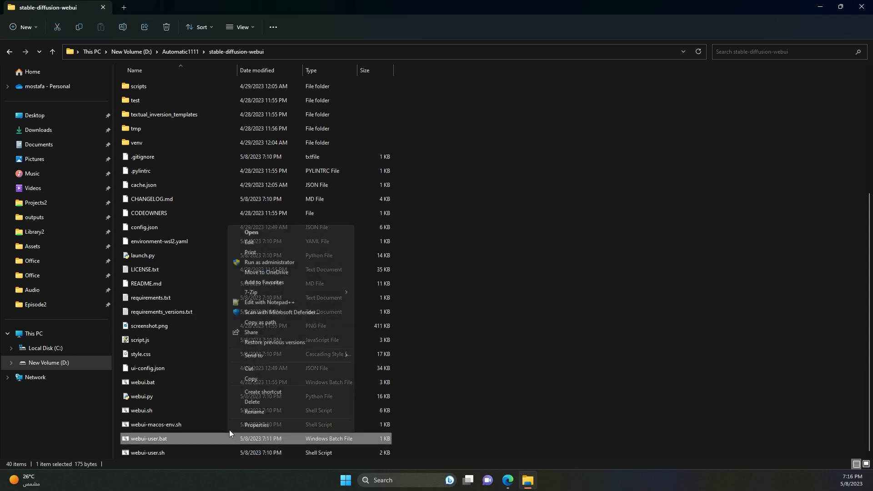
click(272, 242)
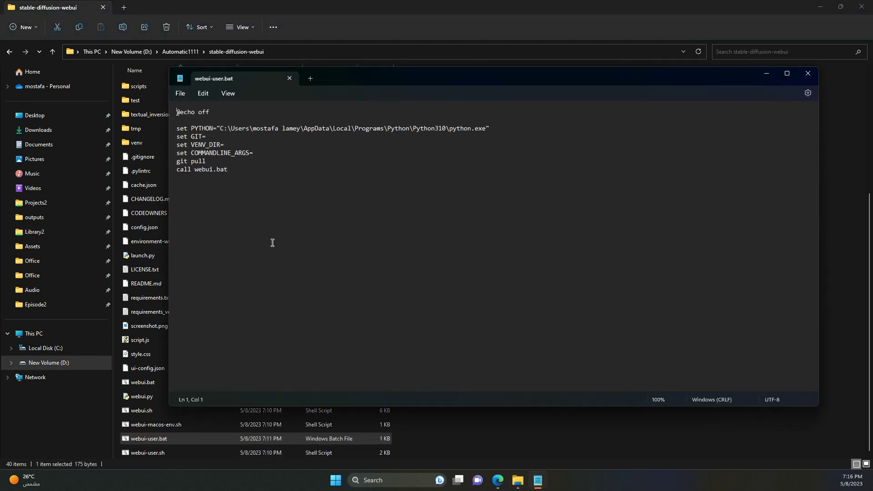
Append --xformers --medvram to the COMMANDLINE_ARGS line
click(178, 151)
key(shift+Right)
key(shift+Right)
key(shift+Right)
key(shift+Right)
key(shift+Right)
key(shift+Right)
key(shift+Right)
key(shift+Right)
key(shift+Right)
key(shift+Right)
key(shift+Right)
key(shift+Right)
key(shift+Right)
key(shift+Right)
key(shift+Right)
key(shift+Right)
key(shift+Right)
key(shift+Right)
key(shift+Right)
key(shift+Right)
key(Right)
text(-xformers --,m)
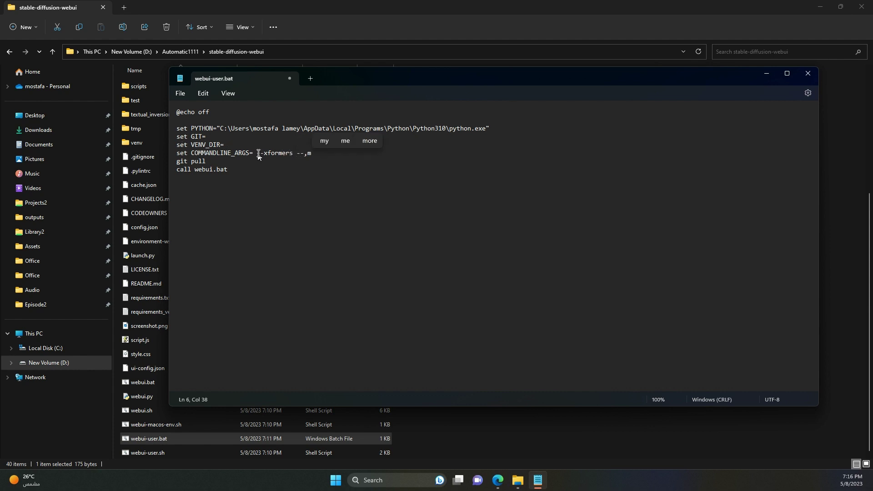
key(BackSpace)
key(BackSpace)
text(medvram)
Save webui-user.bat and exit Notepad
click(180, 93)
click(196, 153)
click(180, 93)
click(195, 262)
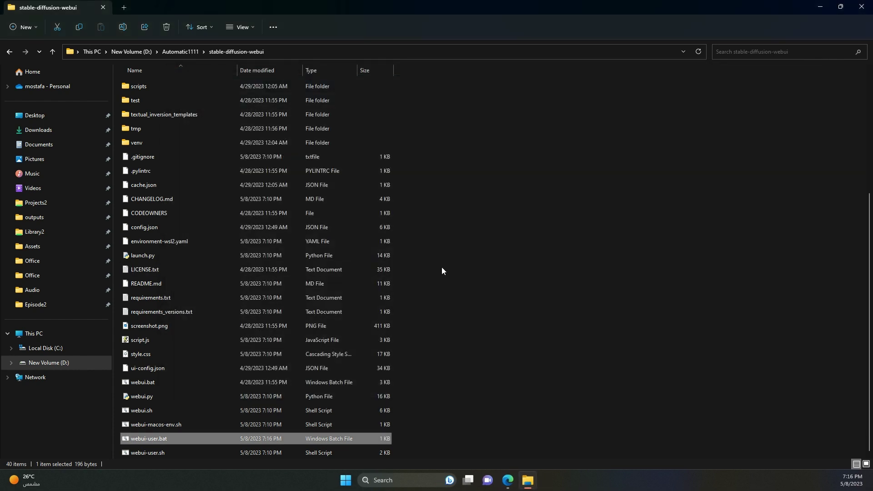
click(484, 268)
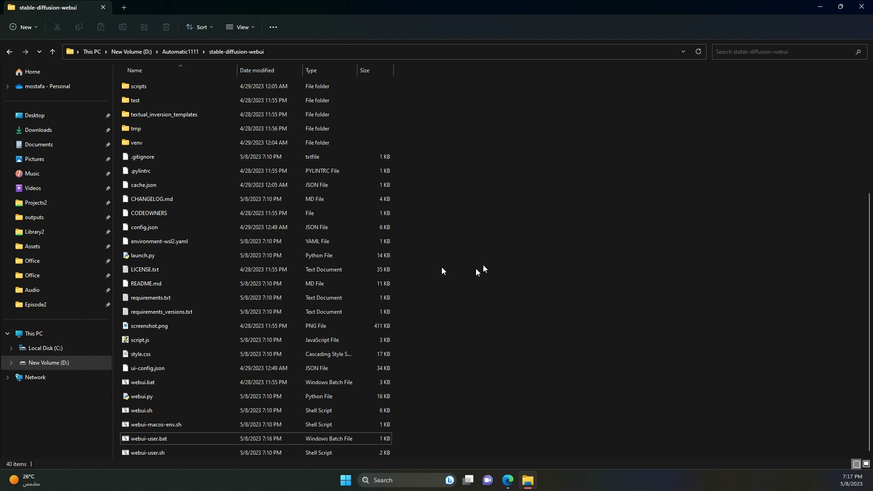
right_click(174, 438)
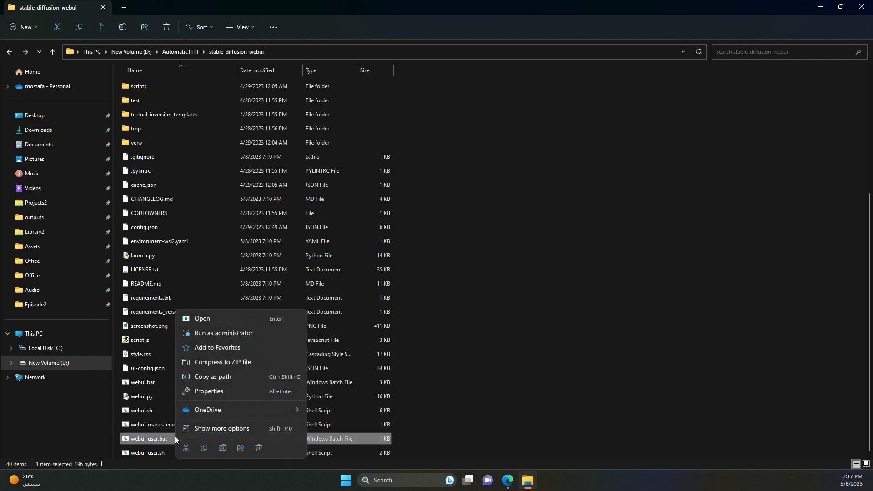
click(209, 428)
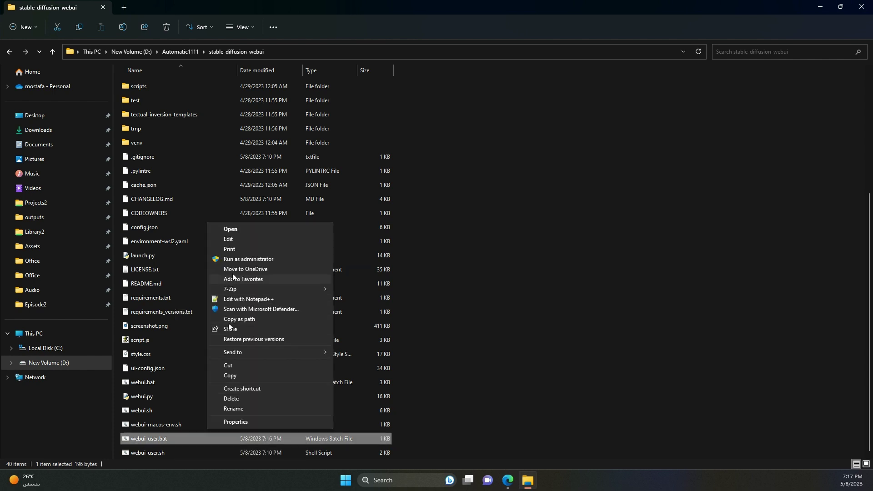
click(240, 240)
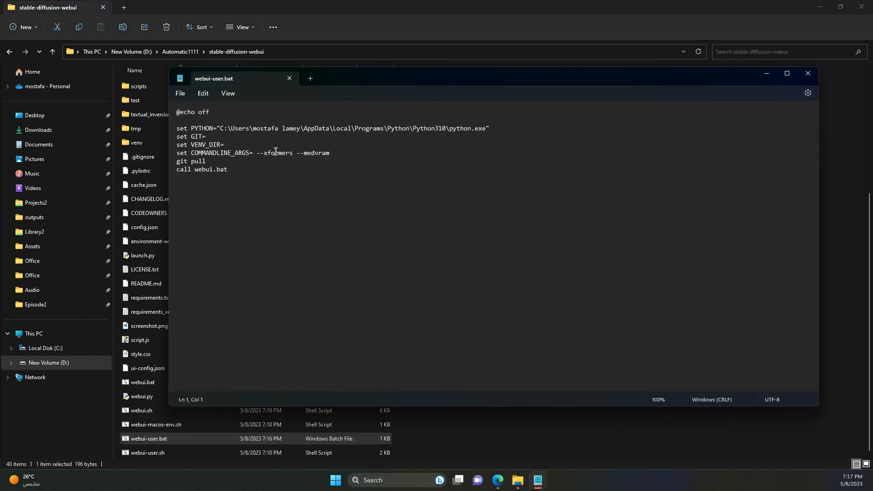
mouse_move(303, 154)
mouse_down()
mouse_move(318, 157)
mouse_move(303, 155)
mouse_up()
text(low)
click(809, 74)
click(495, 263)
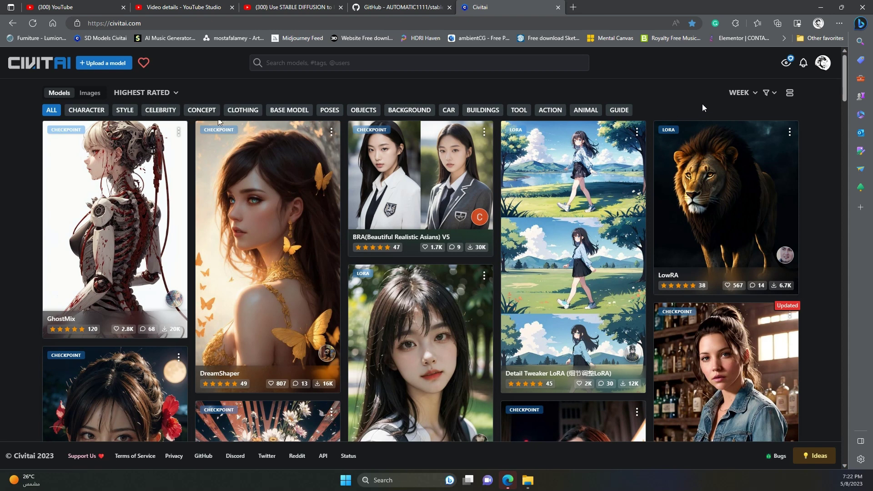
Check the filter and sort menus without changes, then search Civitai models for 'deliberate'
click(767, 95)
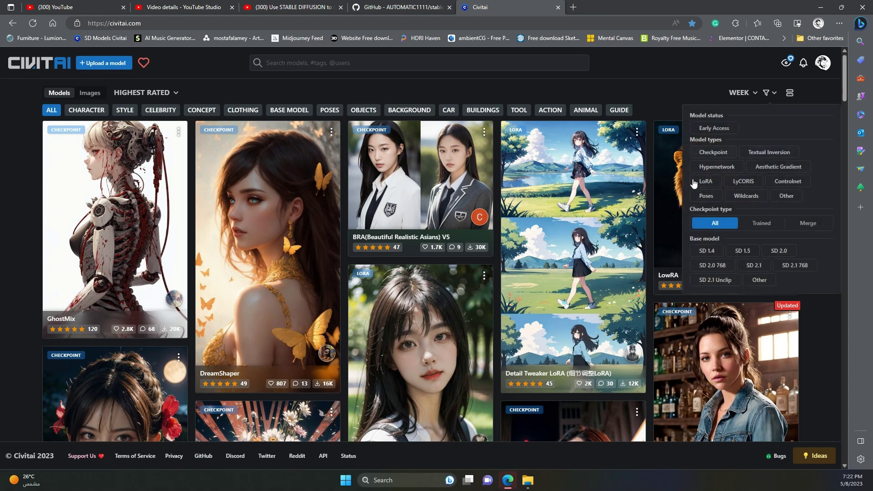
click(172, 95)
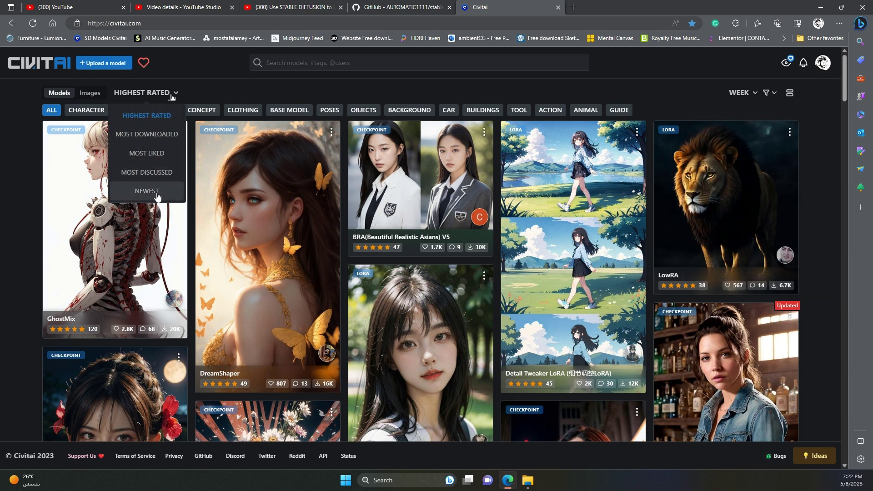
click(222, 93)
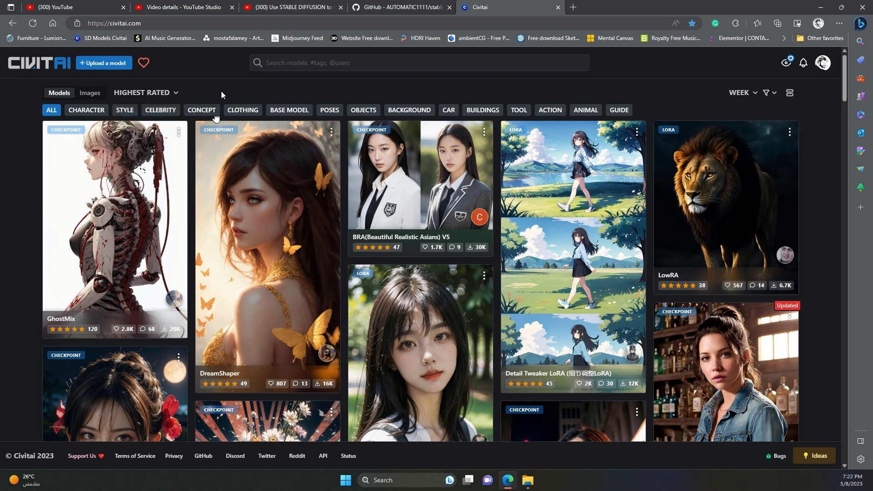
click(448, 62)
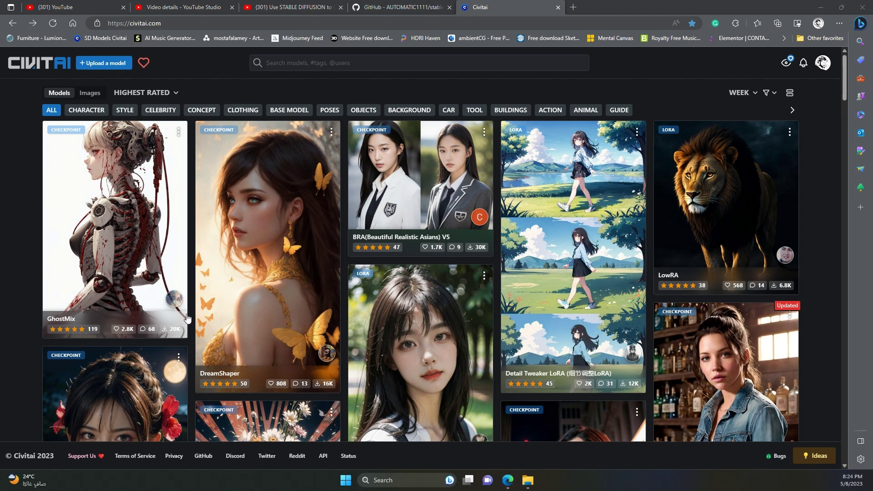
click(417, 64)
text(d)
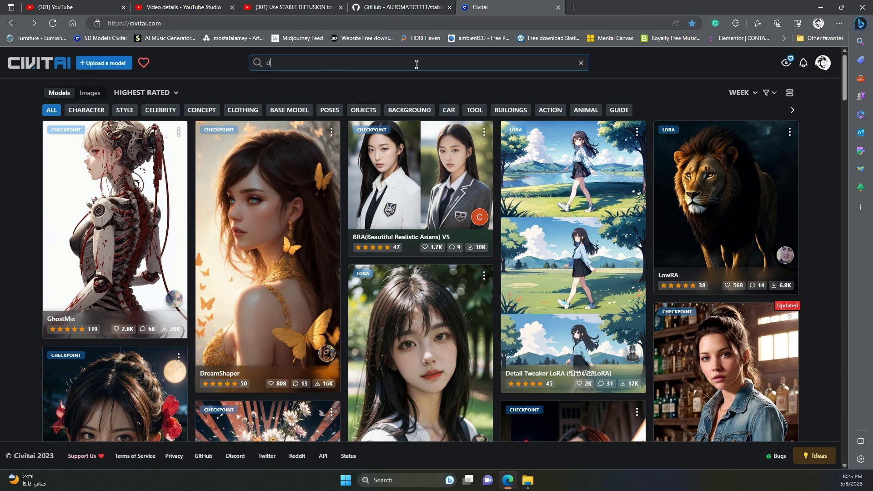
text(eliberate)
key(Return)
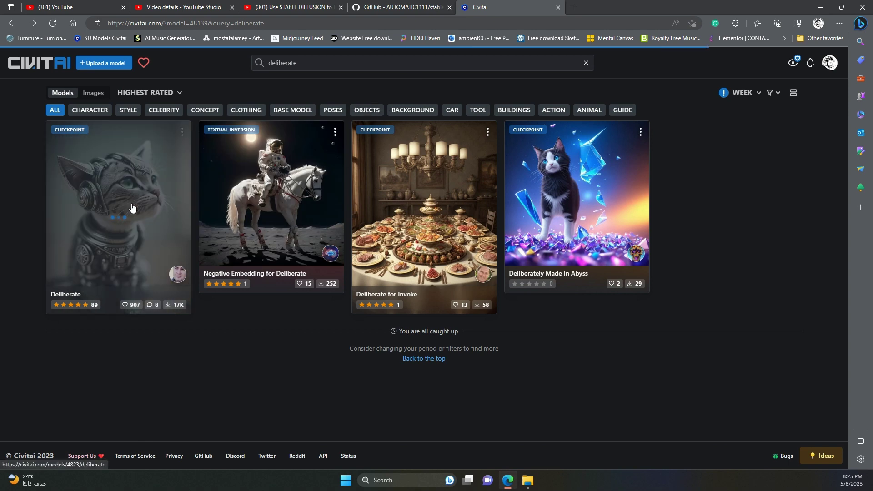
Open the Deliberate model page and start the 1.99 GB Deliberate v2 download via Save as
click(146, 209)
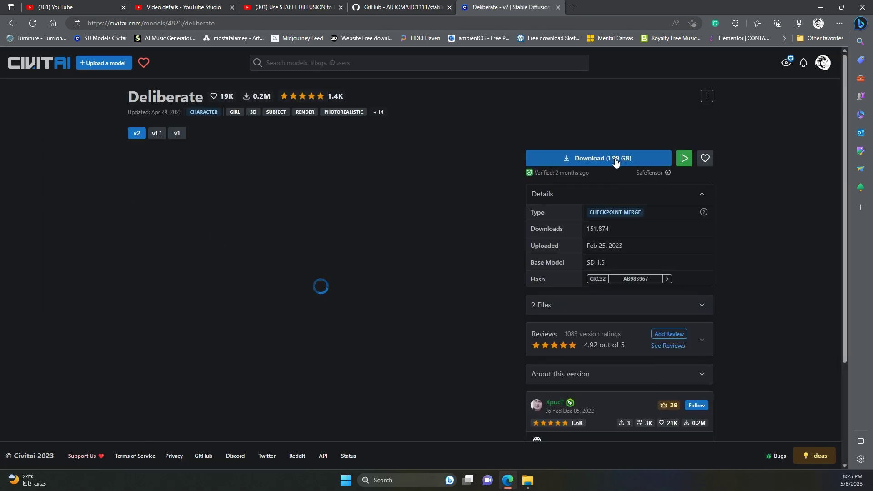
click(625, 160)
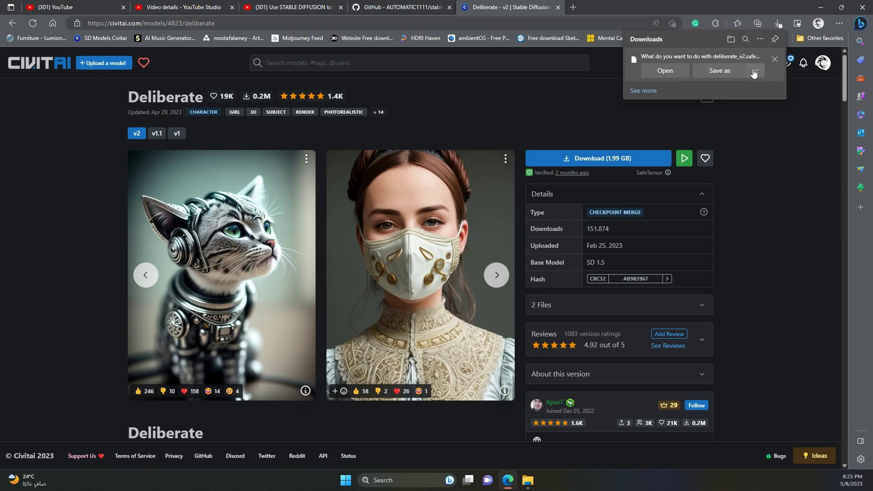
click(705, 72)
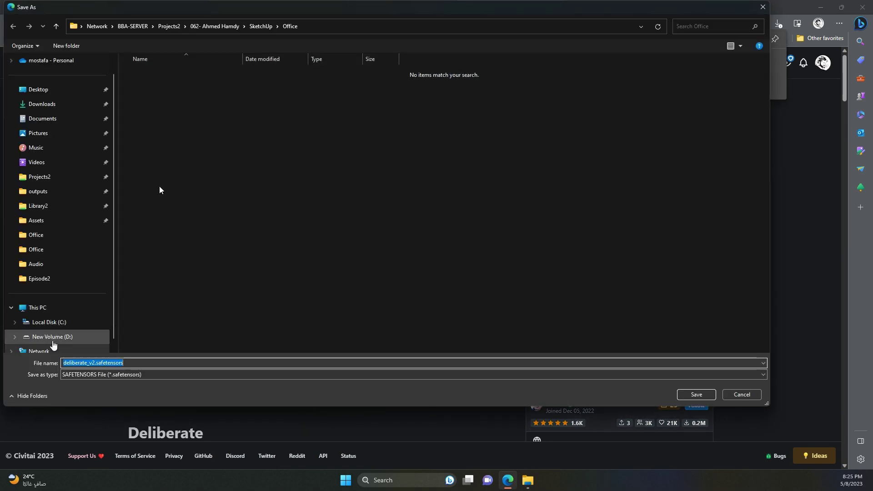
Save the checkpoint into D:\Automatic1111\stable-diffusion-webui\models\Stable-diffusion
click(52, 336)
double_click(133, 68)
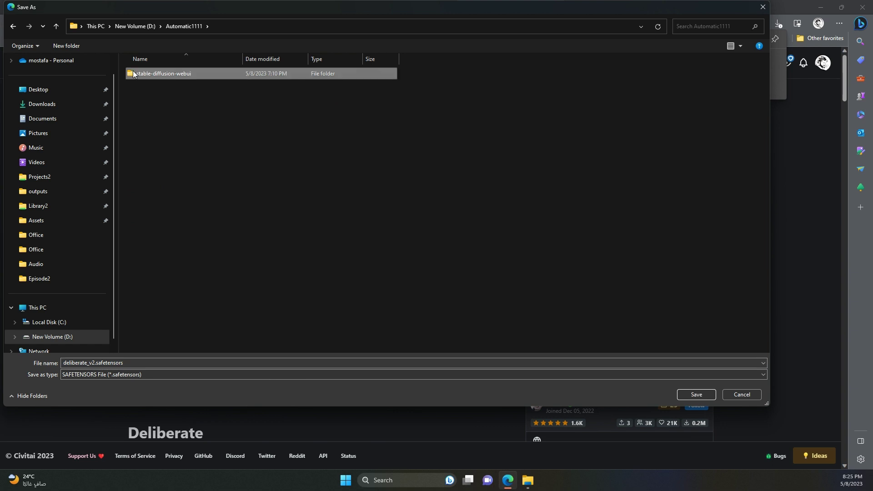
double_click(133, 70)
double_click(151, 214)
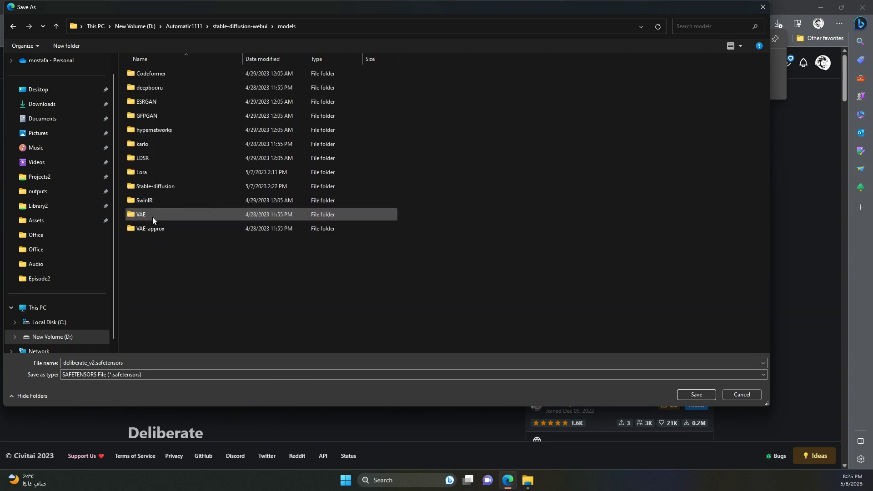
double_click(159, 188)
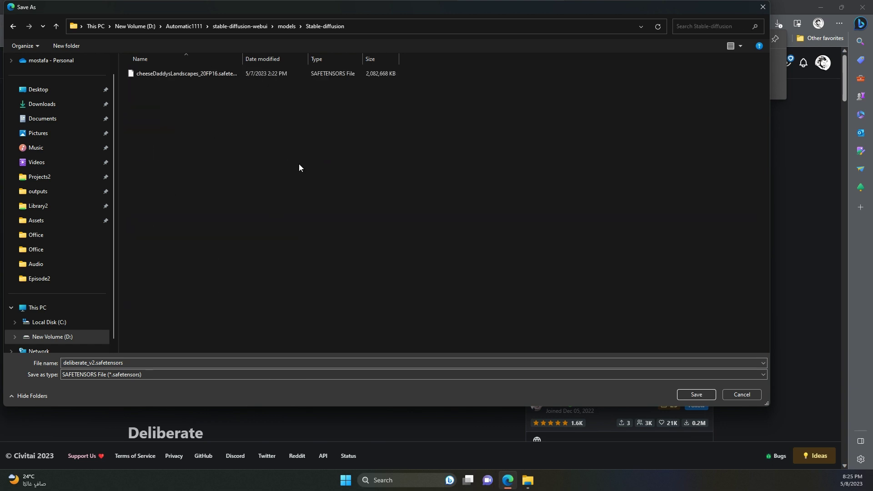
click(694, 395)
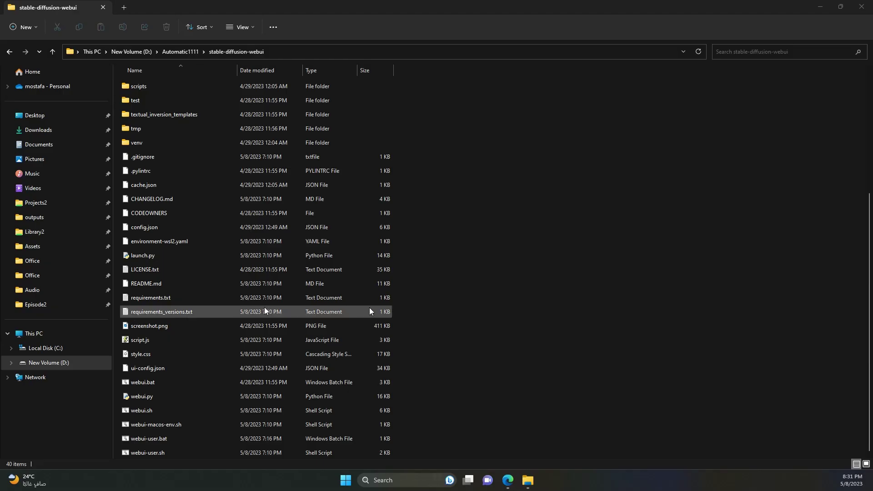
Launch webui-user.bat from File Explorer to start the web UI at 127.0.0.1:7860
click(484, 319)
double_click(149, 440)
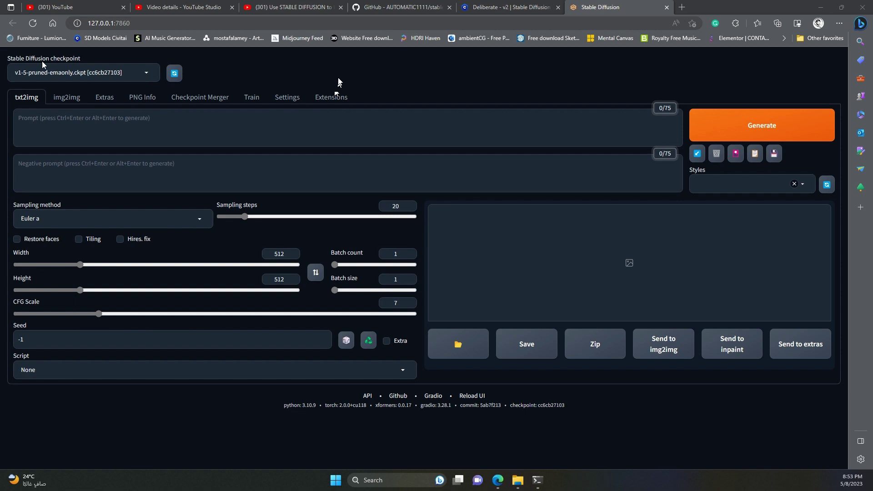
click(158, 75)
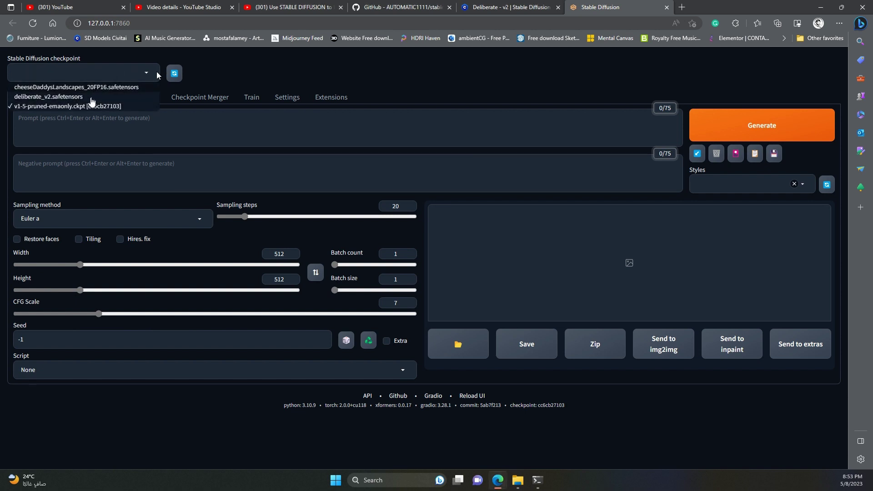
click(214, 76)
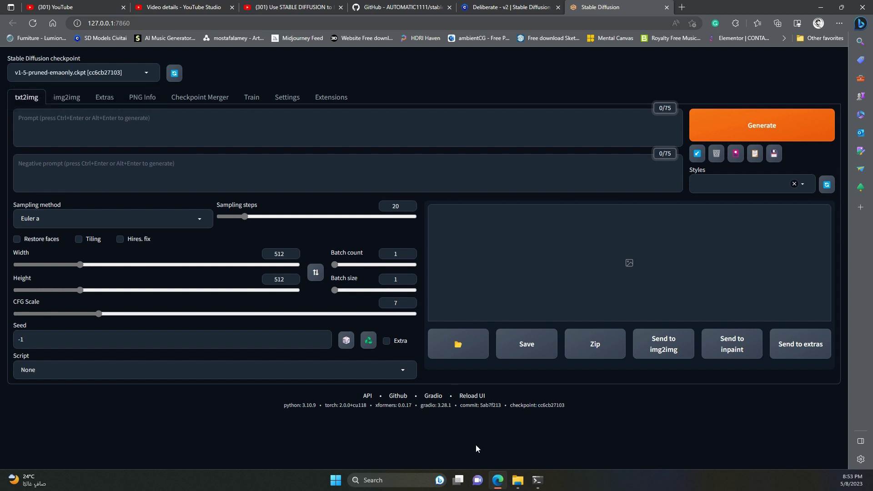
click(518, 481)
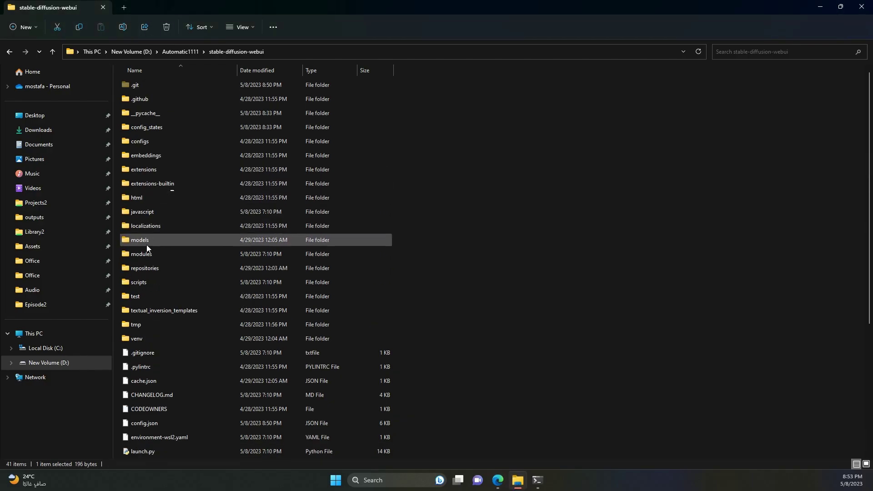
double_click(149, 243)
double_click(157, 198)
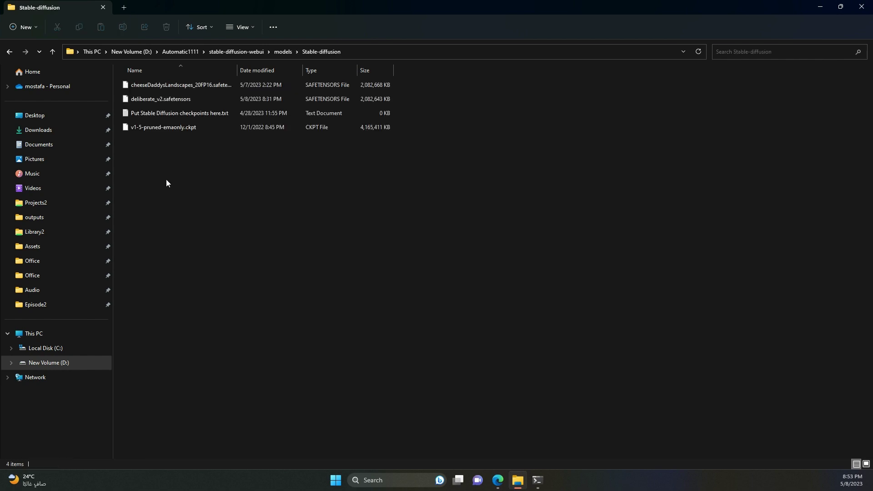
click(821, 9)
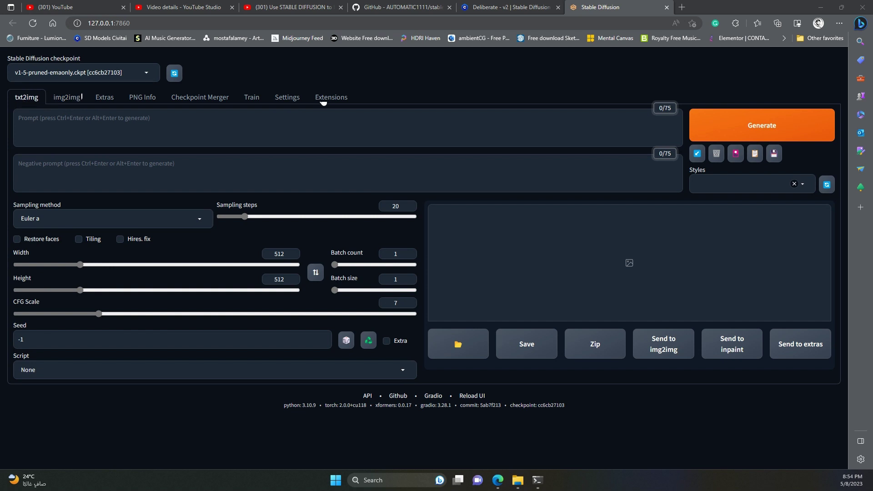
Tour the img2img, Extras, PNG Info and Checkpoint Merger tabs, then return to txt2img's prompt boxes
click(67, 99)
click(102, 99)
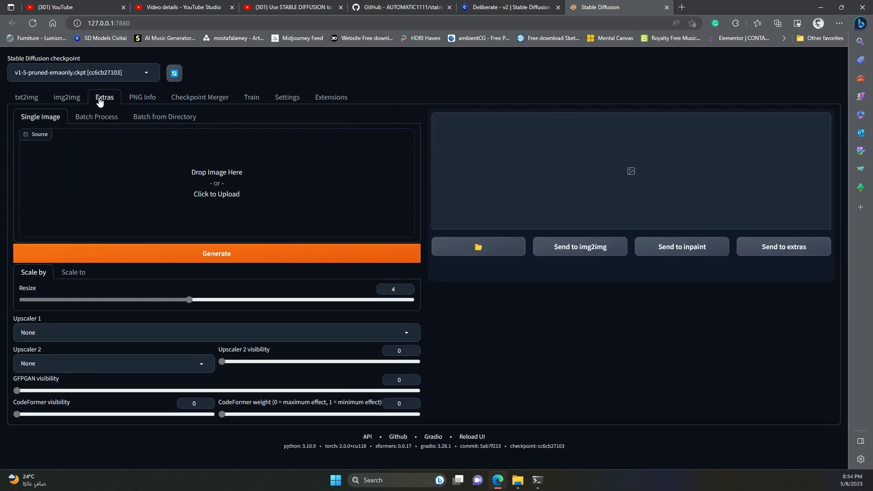
click(135, 101)
click(172, 99)
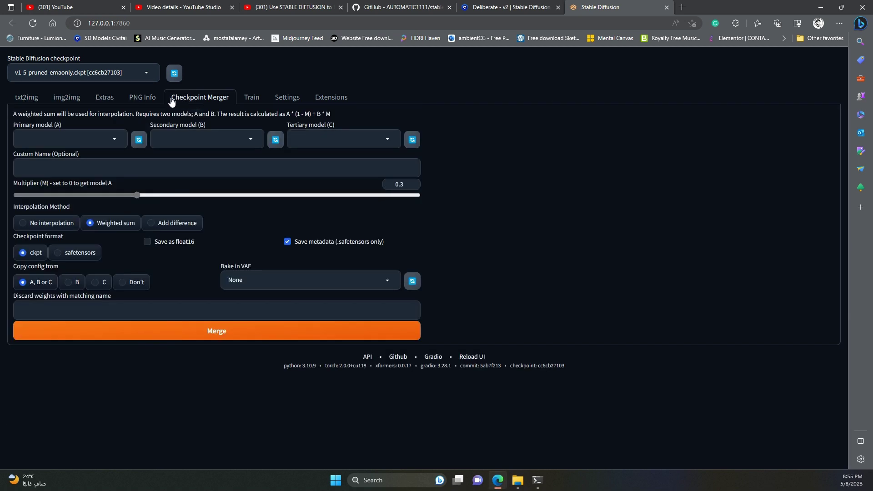
click(22, 99)
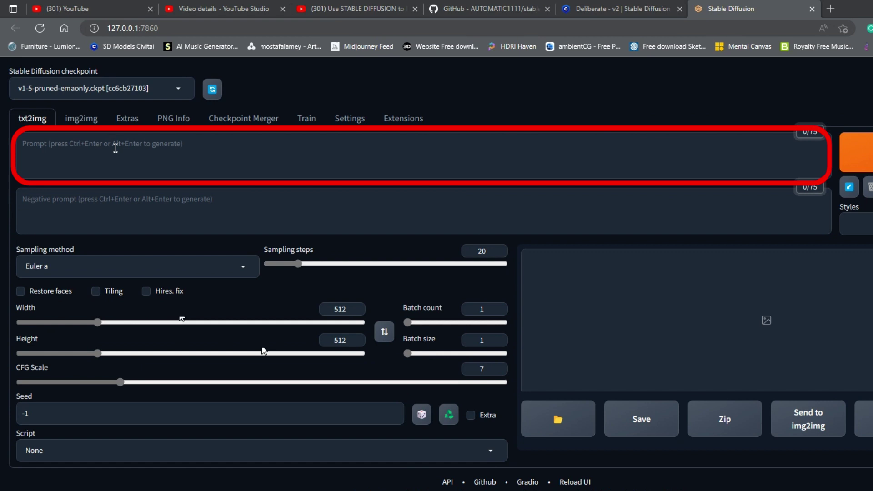
click(101, 152)
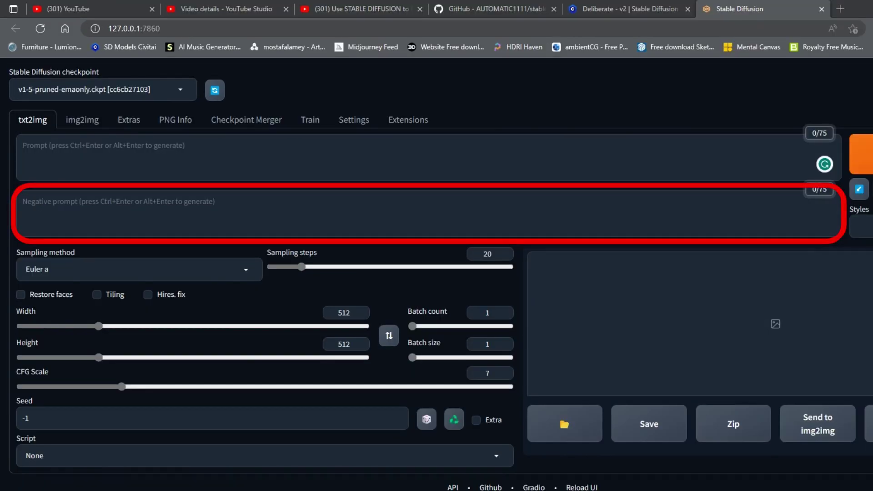
click(302, 205)
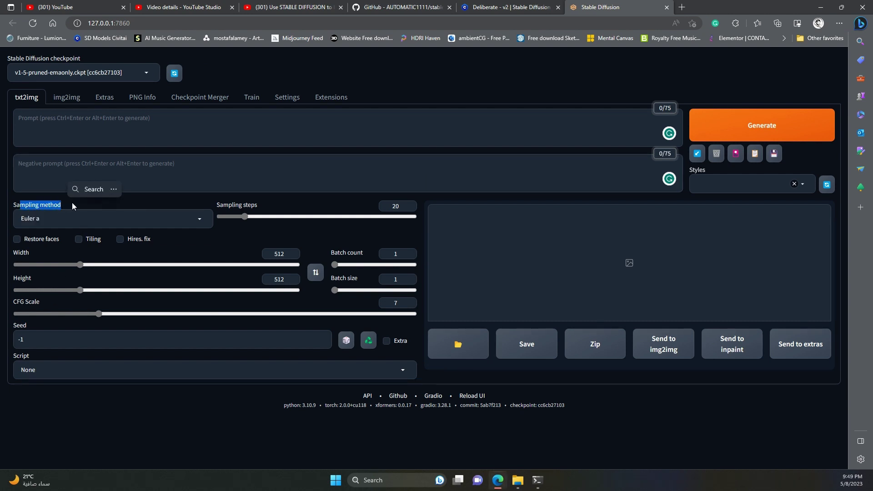
Leave the sampler on Euler a and drag Sampling steps up to 50
click(201, 221)
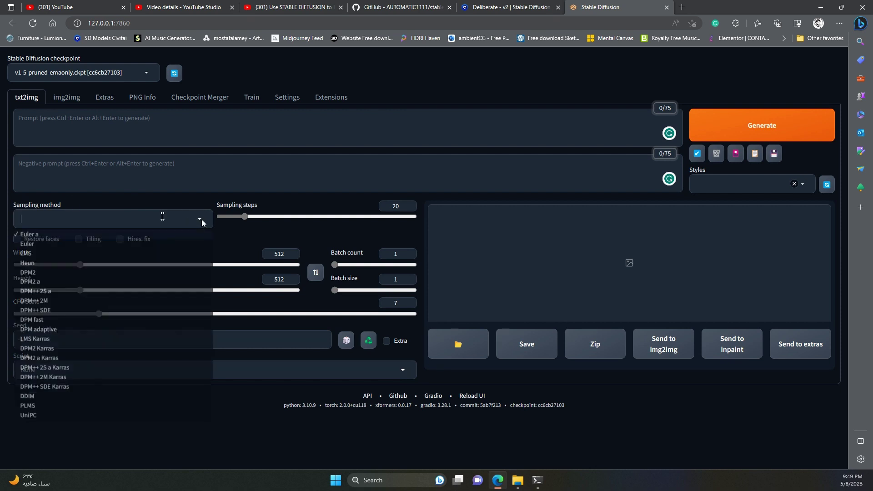
click(29, 233)
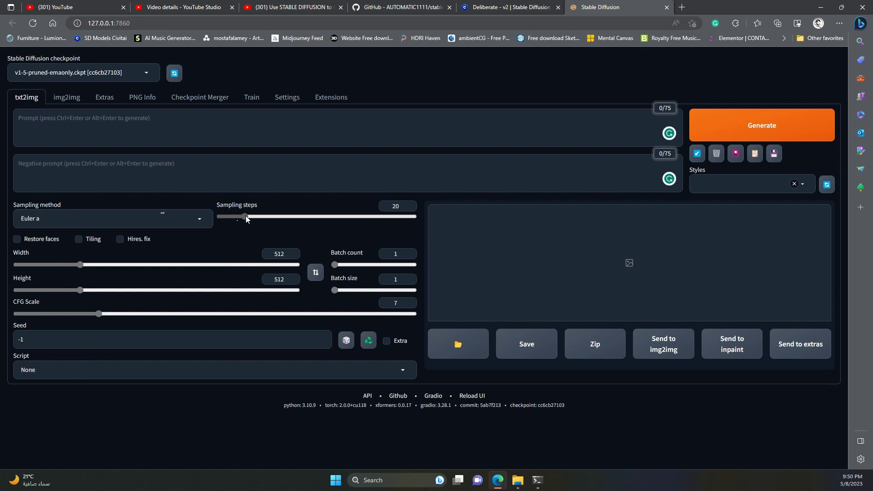
drag(217, 204, 262, 209)
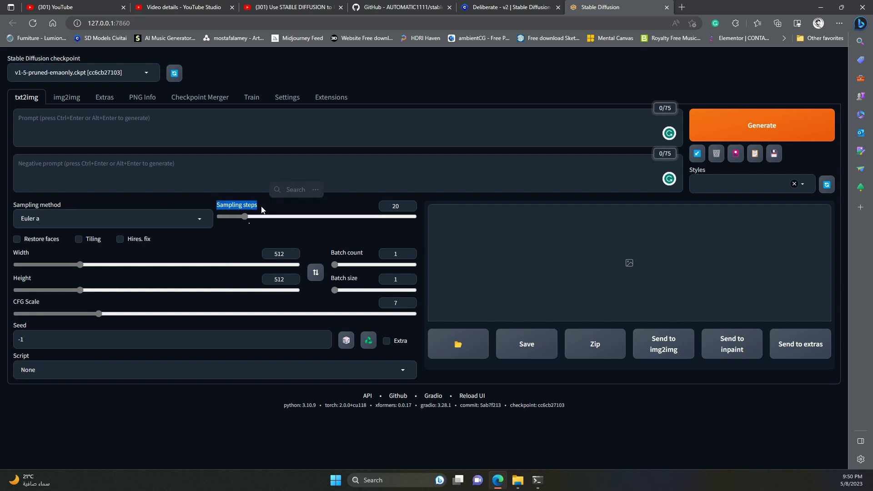
click(249, 222)
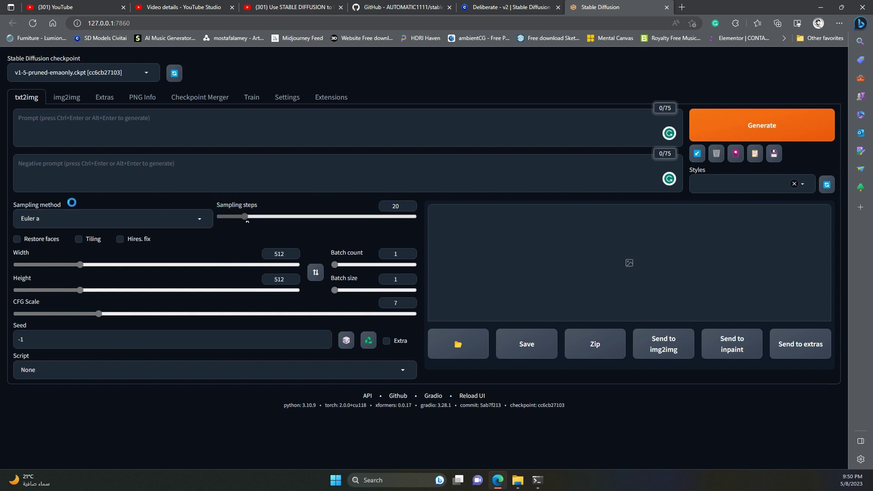
drag(247, 221, 284, 221)
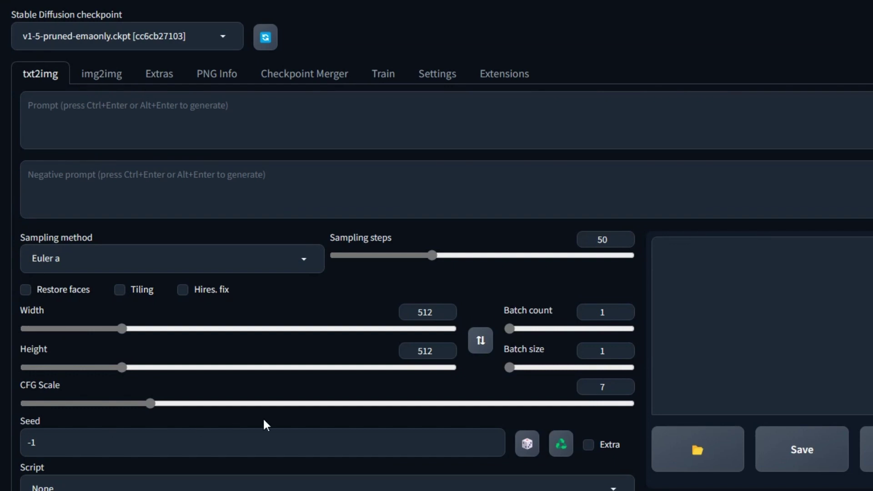
Set the image width to 768 with the Width slider
double_click(41, 311)
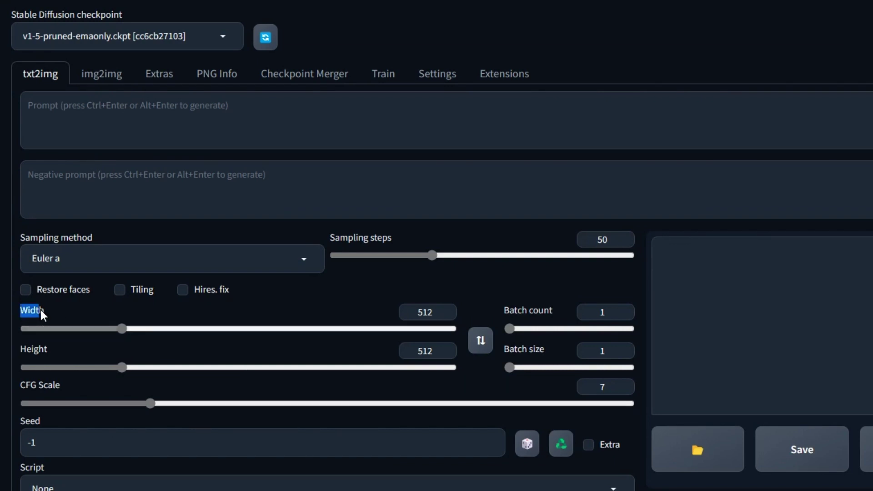
drag(22, 348, 54, 351)
click(58, 356)
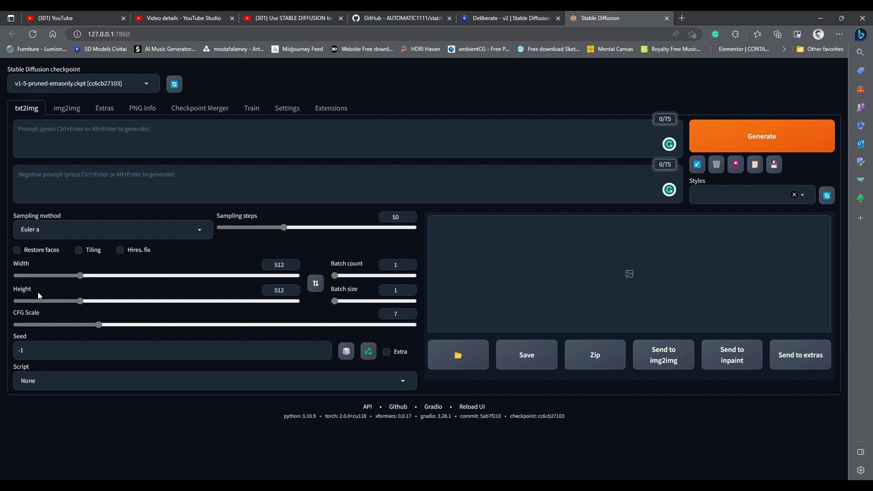
double_click(279, 265)
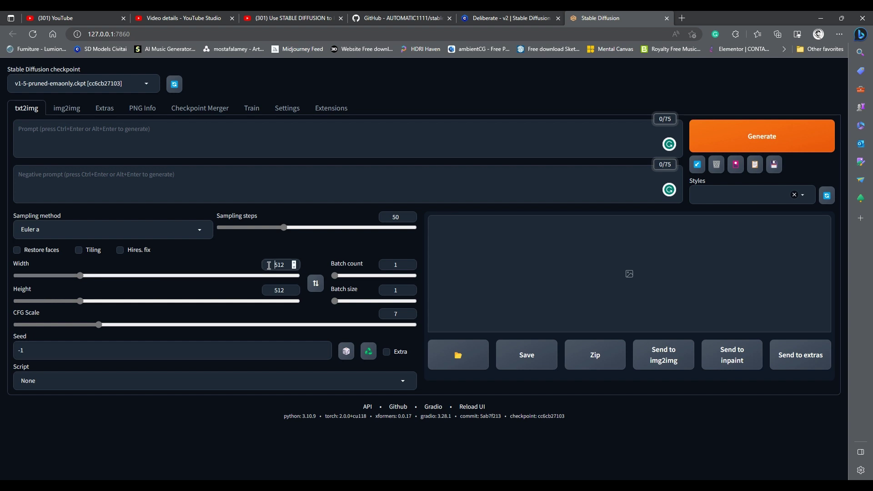
double_click(280, 288)
click(250, 297)
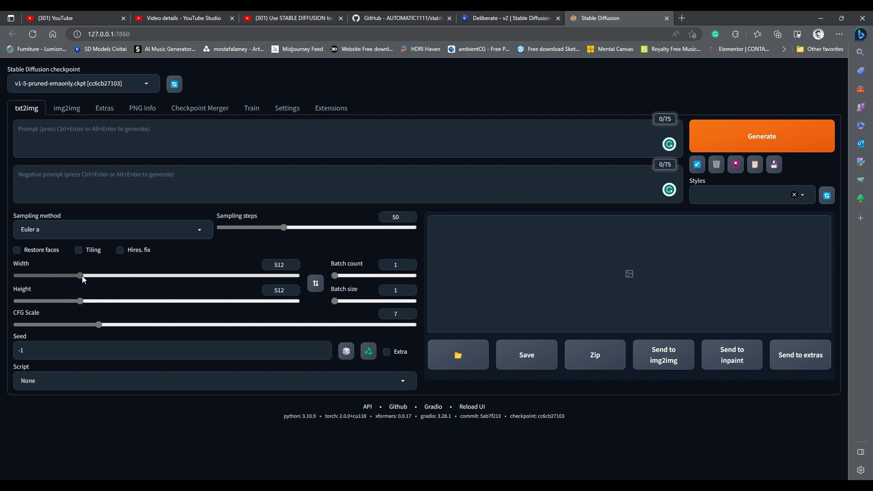
mouse_move(82, 277)
mouse_down()
mouse_move(102, 277)
mouse_move(83, 278)
mouse_up()
drag(84, 277, 117, 279)
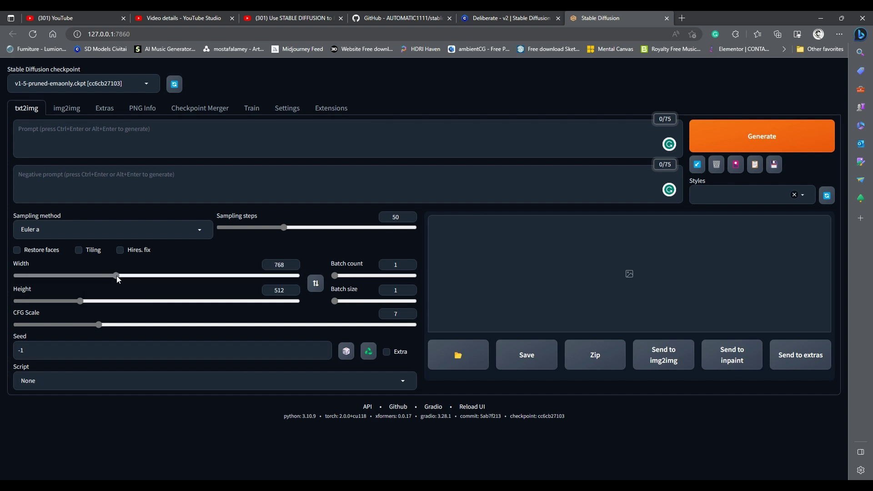
Enter 768 as the image height, making the size 768×768
click(284, 291)
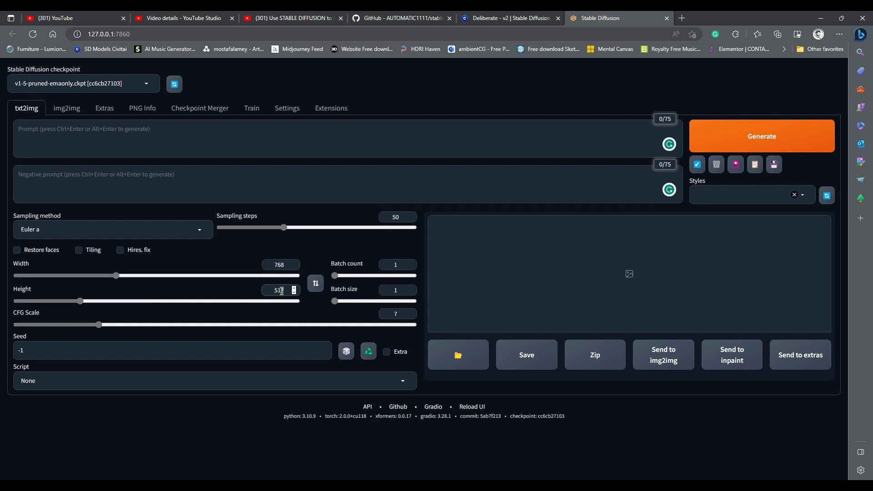
double_click(282, 292)
text(768)
click(61, 178)
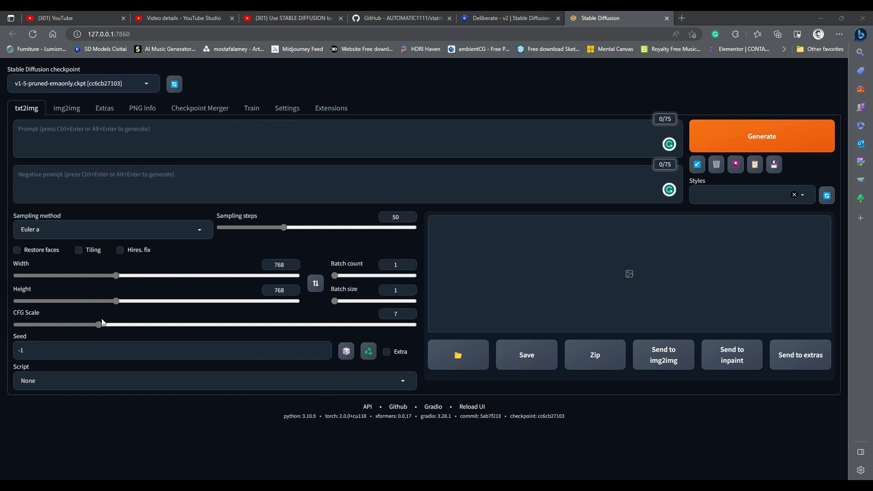
Lower the CFG Scale slider from 7 to 6.5
drag(16, 312, 169, 326)
click(40, 316)
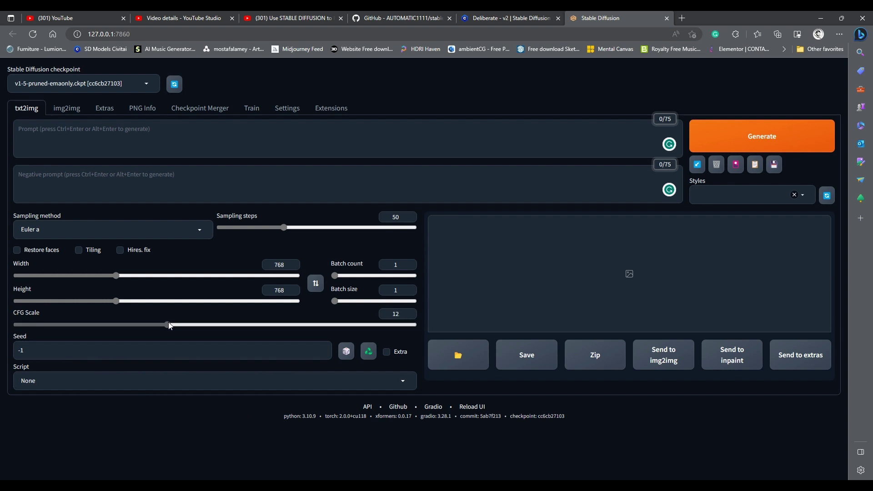
drag(167, 327, 45, 328)
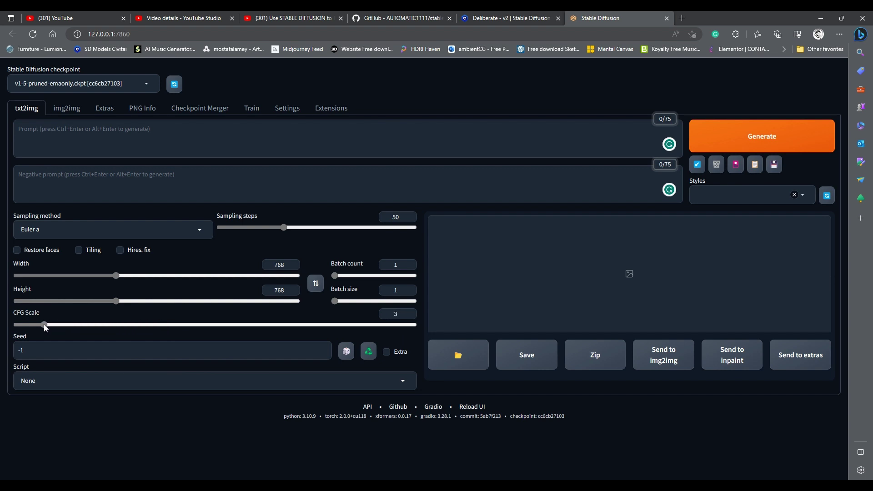
drag(44, 328, 91, 328)
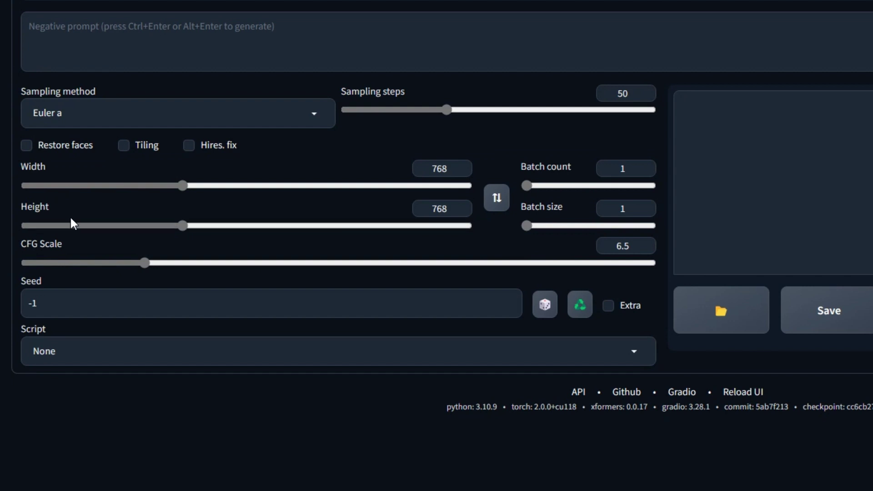
double_click(31, 281)
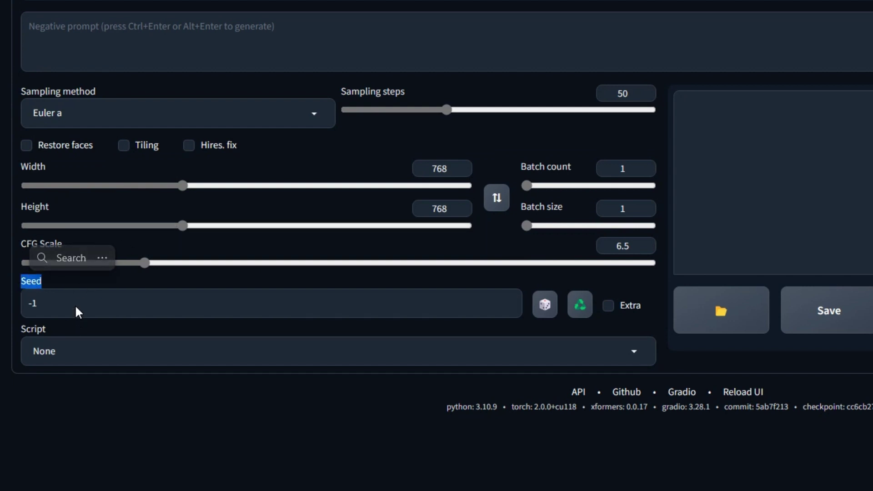
click(76, 308)
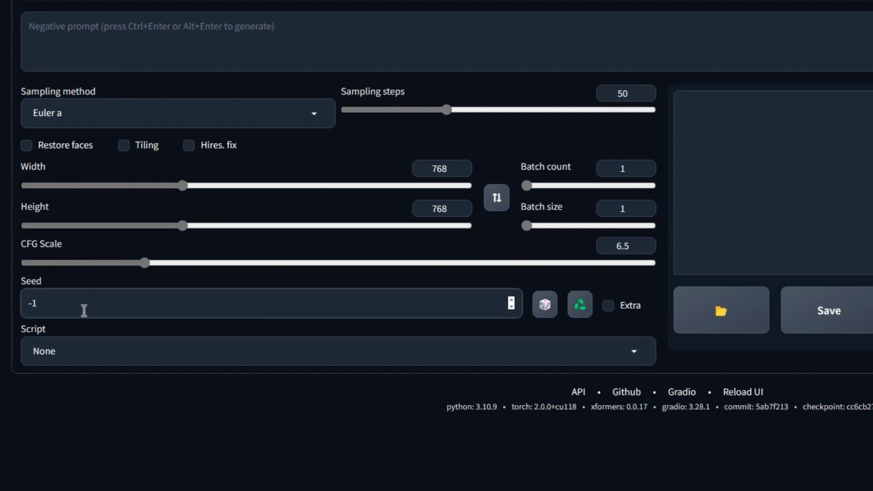
double_click(29, 305)
text(1977)
double_click(39, 304)
text(-1)
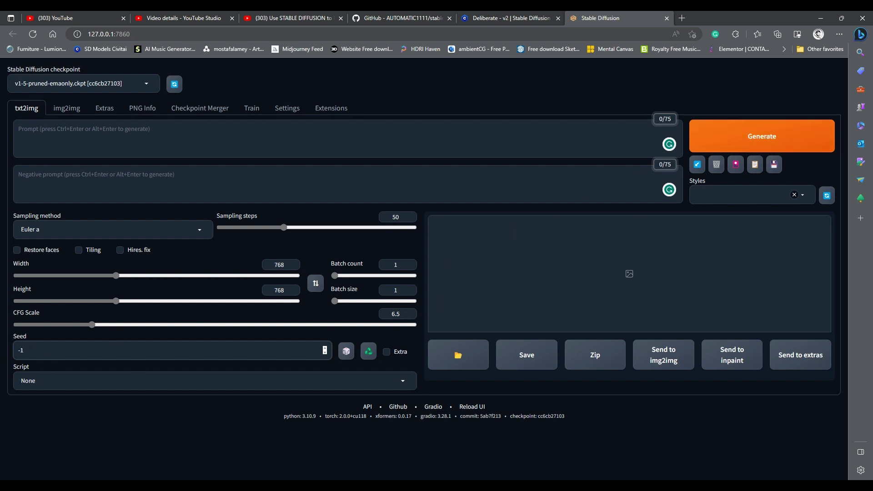
Reload the web UI and switch the checkpoint to deliberate_v2
key(F5)
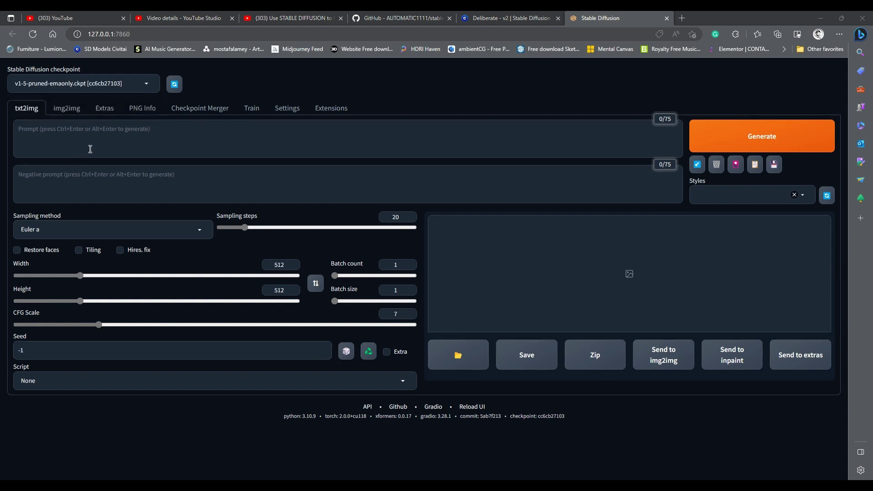
click(147, 87)
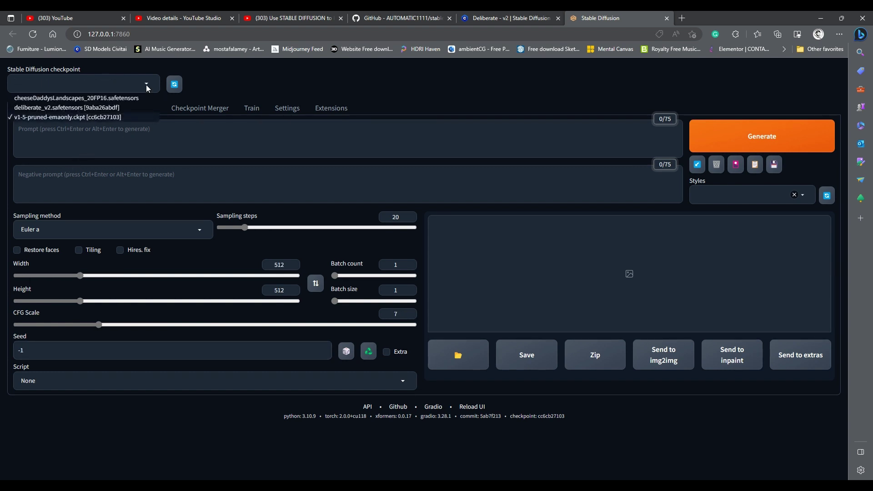
click(39, 109)
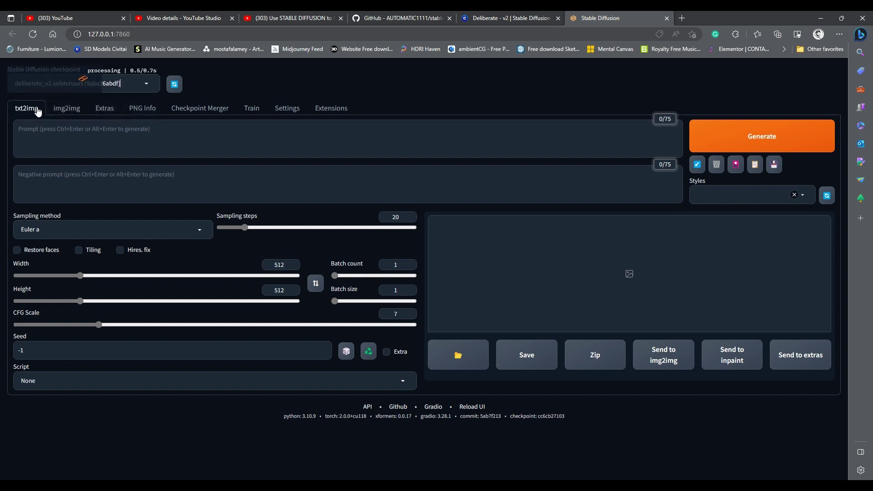
Generate 'Haunted house on a hill, big full moon in the background, flying bats' and view it full-screen
click(67, 137)
text(Haunted house on a hill, big full)
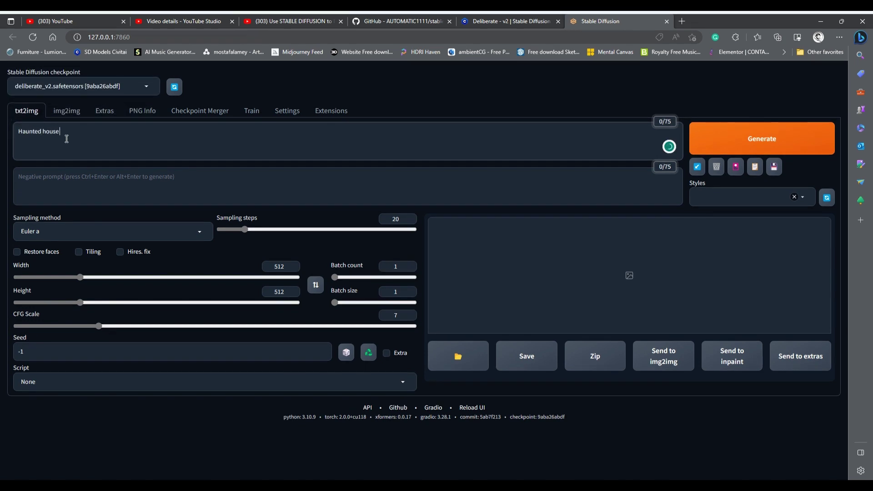
text( moon in the background,)
text( flying bats)
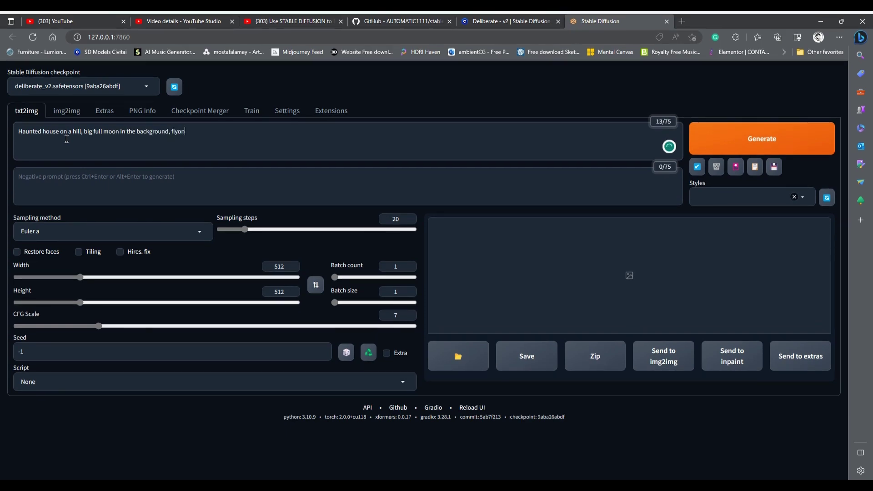
click(754, 139)
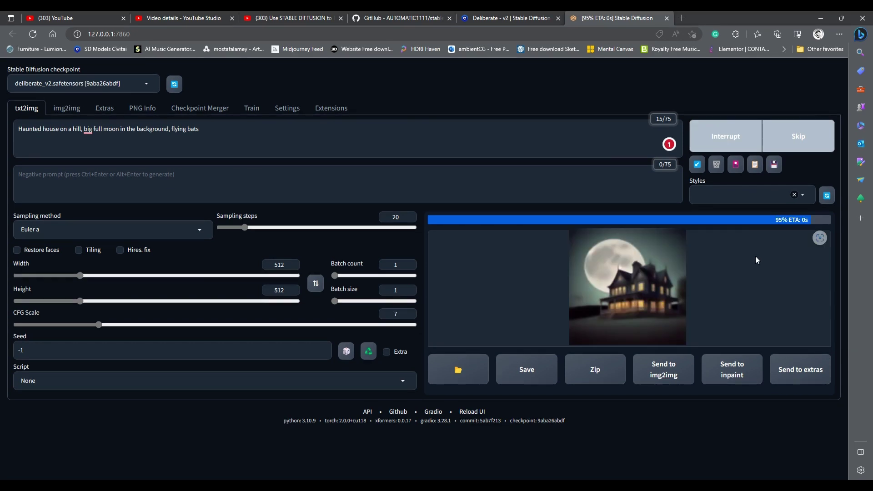
click(496, 278)
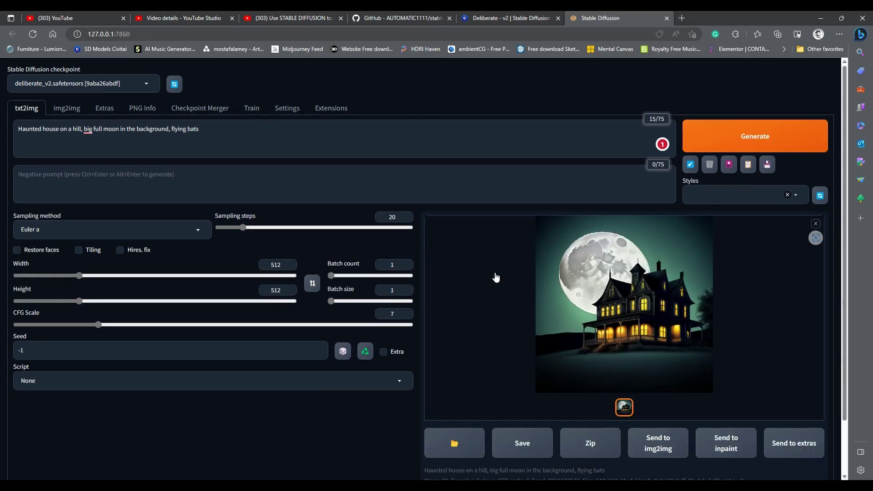
click(632, 302)
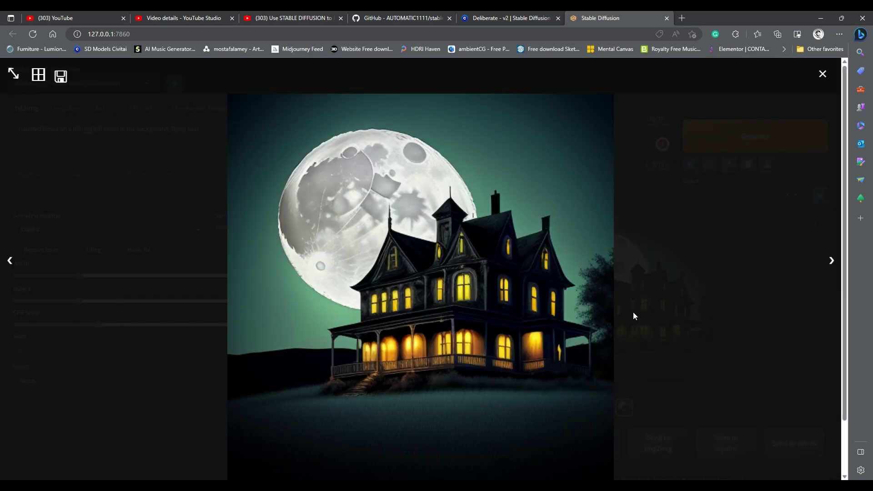
Close the lightbox and set the image size to width 768, height 432
click(633, 312)
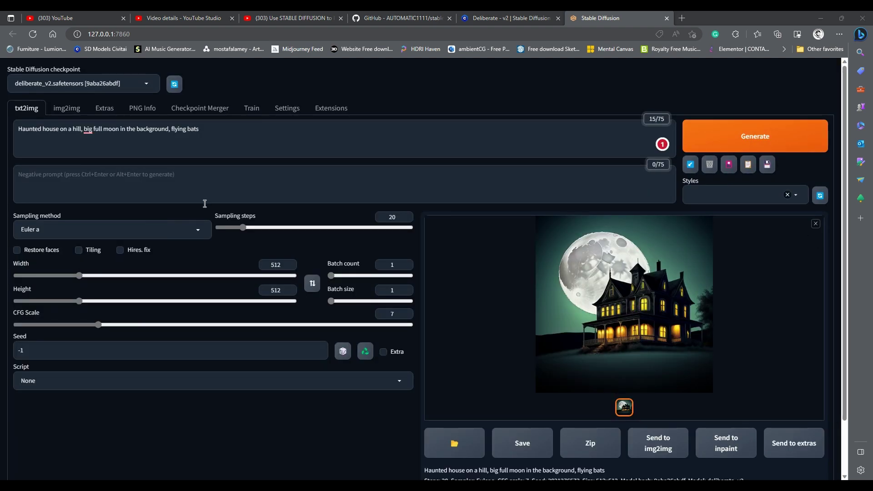
double_click(274, 264)
text(768)
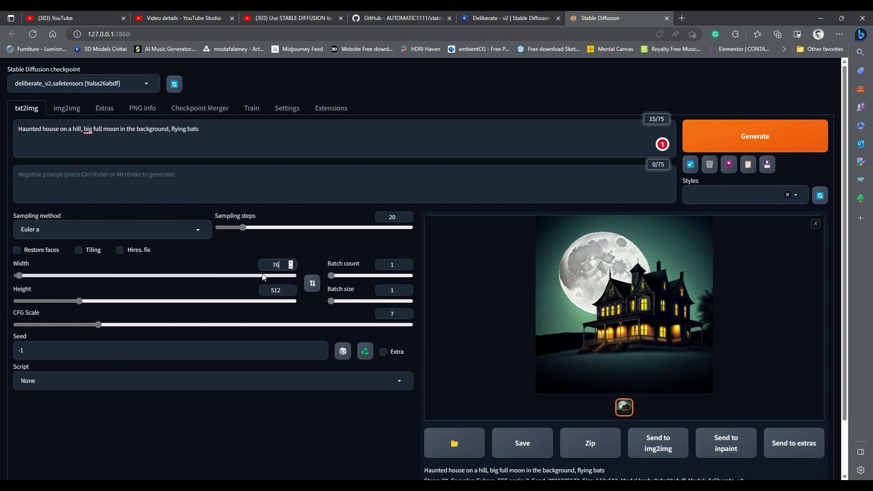
double_click(270, 293)
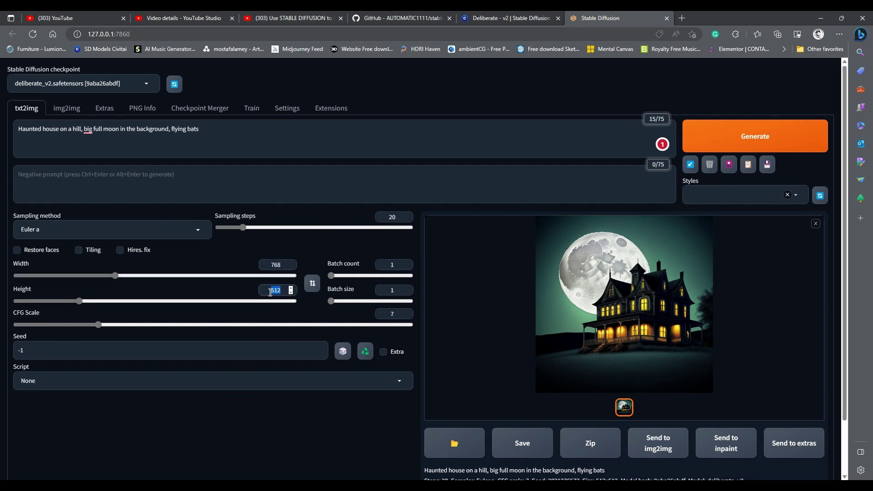
text(432)
Generate the 768×432 haunted house image and preview it full-screen
click(755, 136)
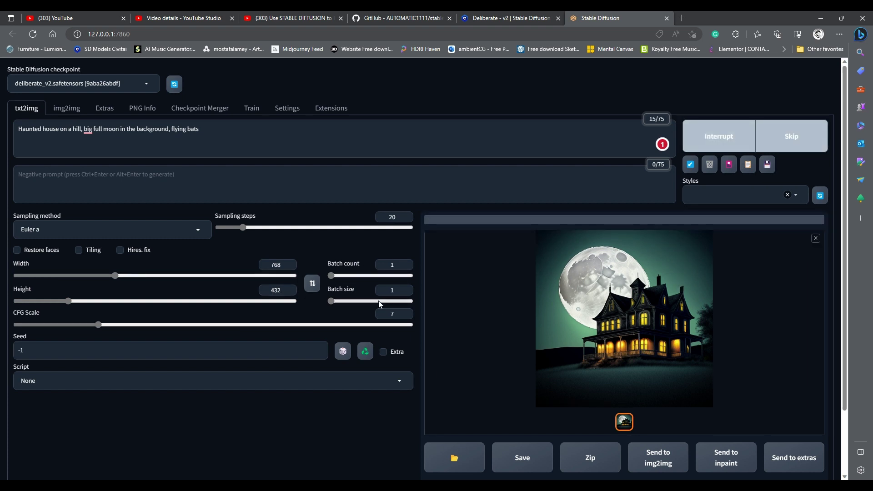
click(700, 313)
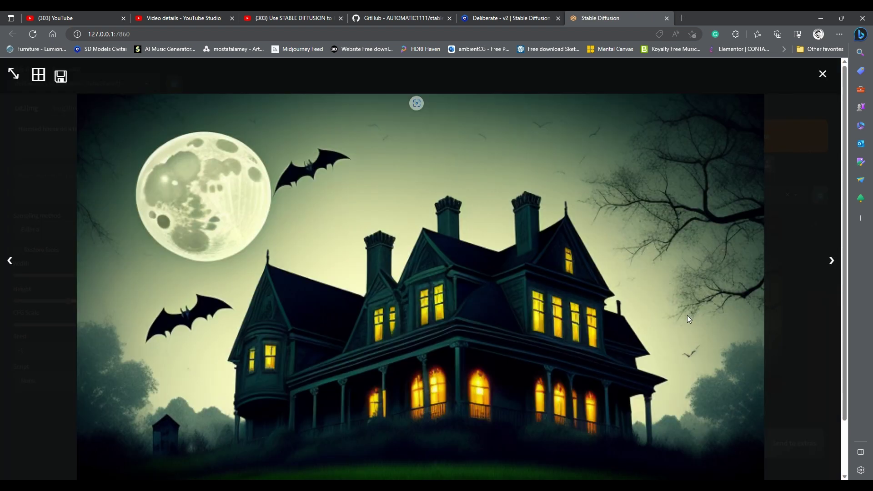
click(687, 316)
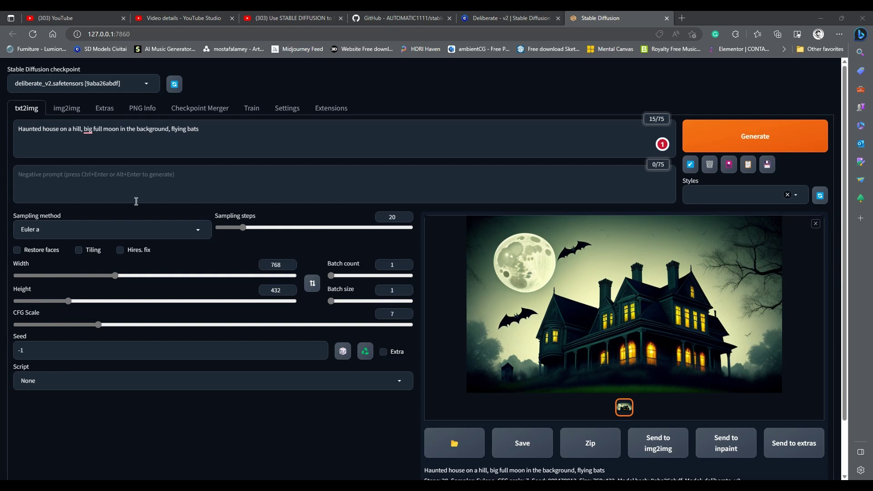
Append 'ultra-realistic, insane details, cinematic shot, moody, dark vibes' to the prompt, generate, and view the result
click(243, 134)
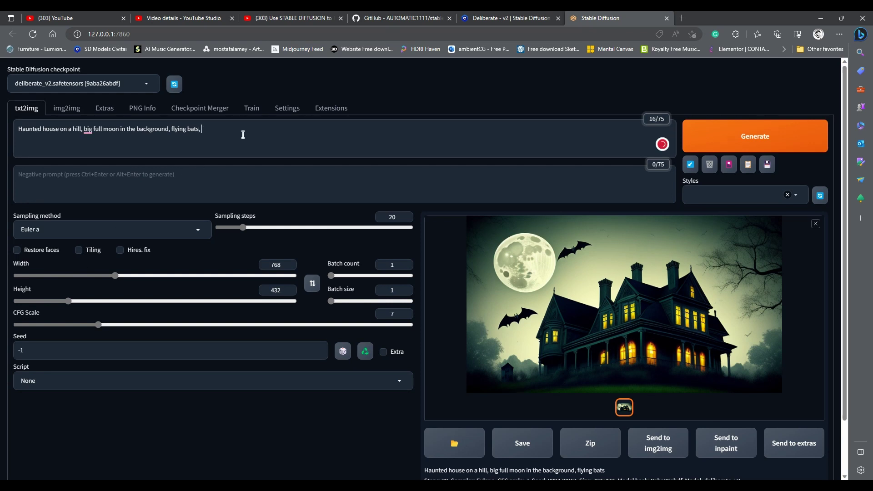
text(ultra-realistic, insane details, cinematic shot, moody, dark vibes)
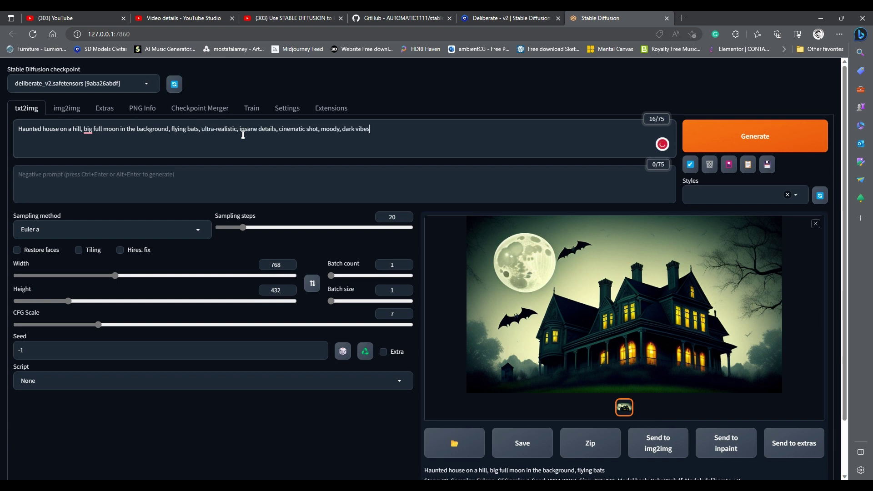
drag(241, 132, 371, 129)
click(728, 137)
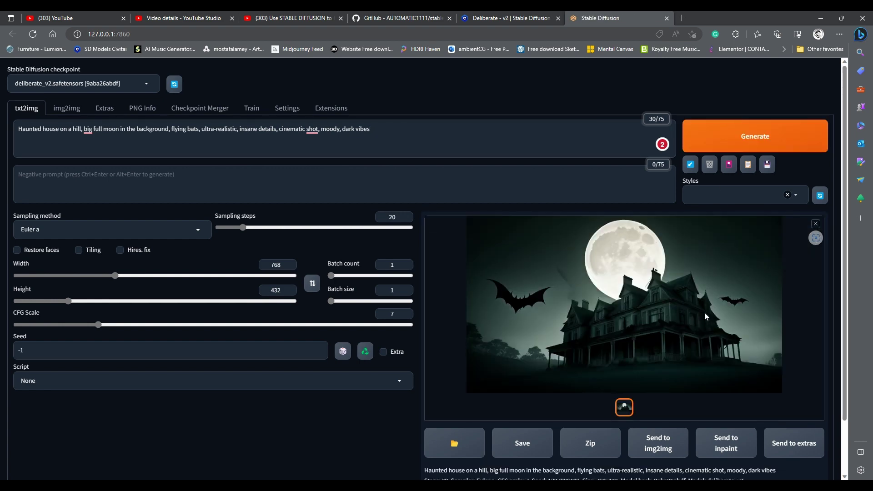
click(705, 313)
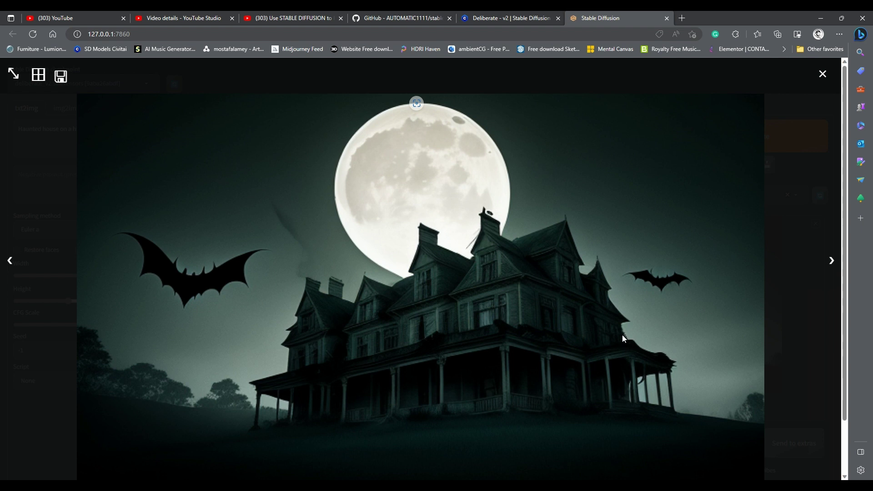
Paste cartoony, 2D, ugly, multiple moons, crescent into the negative prompt
click(785, 317)
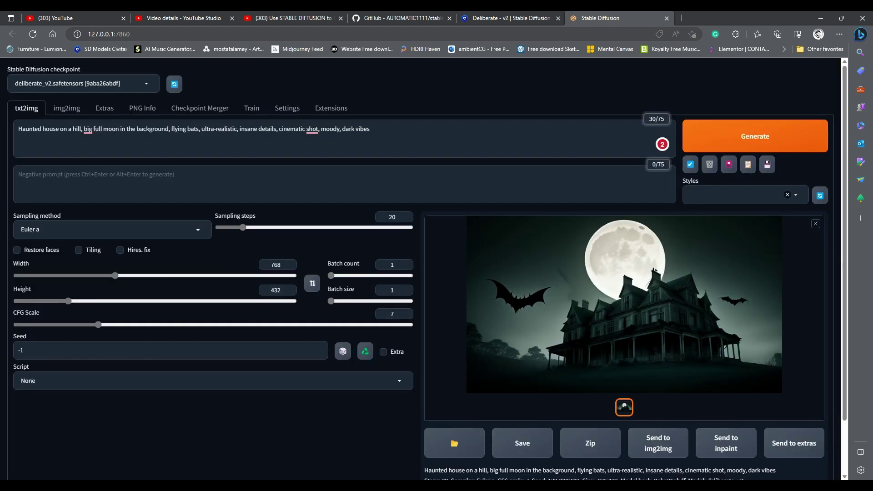
click(127, 182)
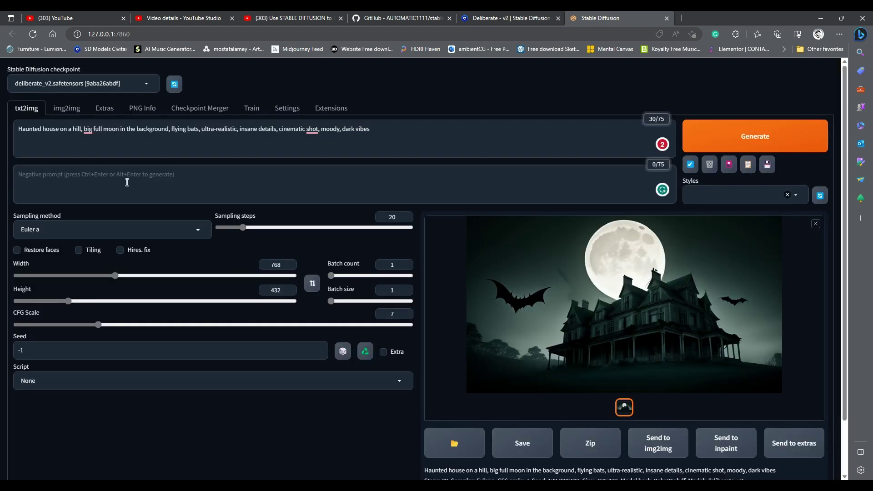
text(cartoony, sketch, 2D, 2.5 D, ugly, worst quality, bad quality, bad proportions, out of frame, multiple moons, crescent)
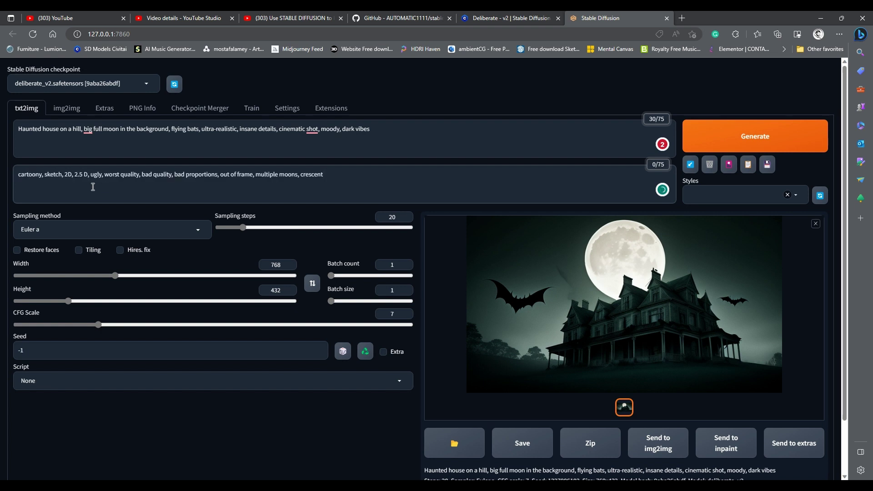
drag(64, 175, 335, 174)
click(359, 173)
Prefix the prompt with 'best quality, masterpiece,'
click(15, 132)
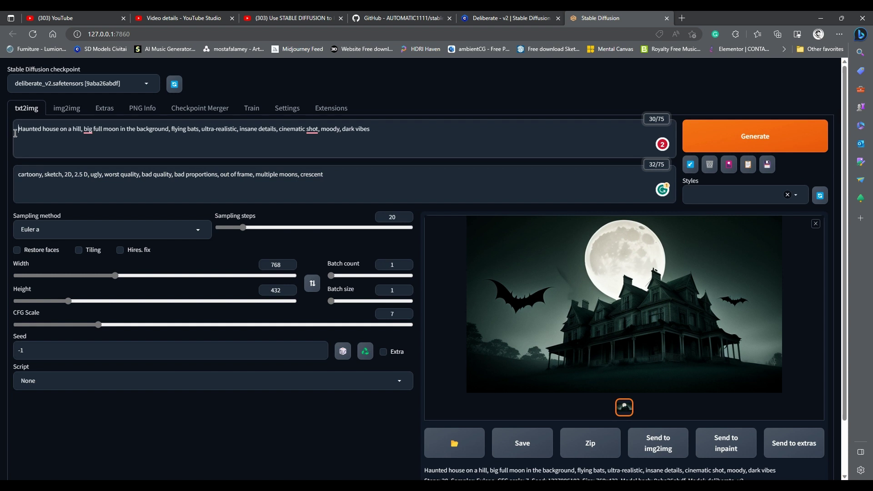
text(best qya)
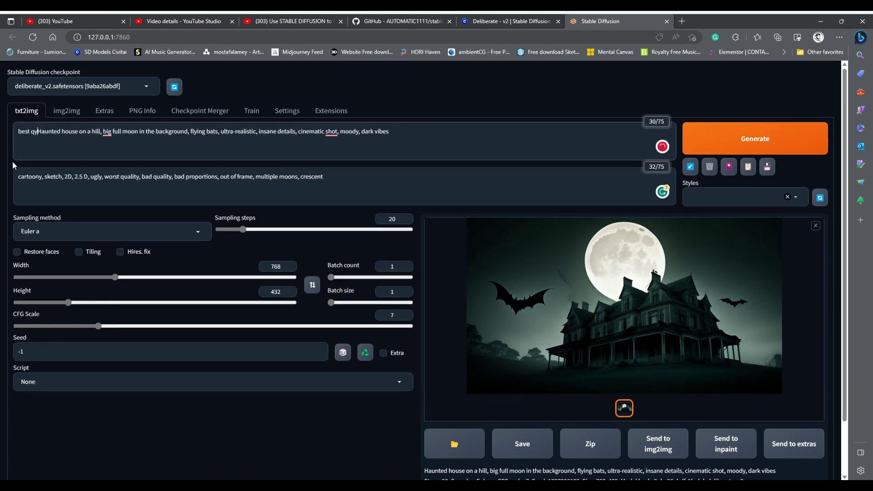
key(BackSpace)
key(BackSpace)
text(uality, )
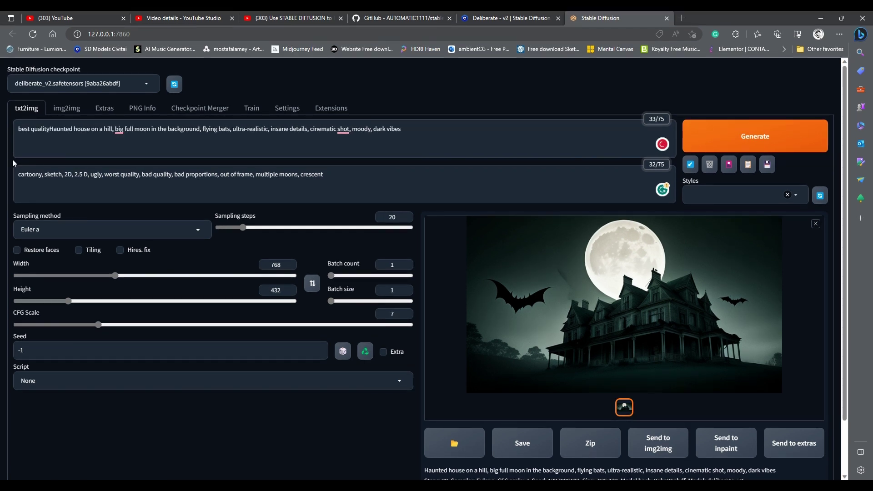
text(masterpie)
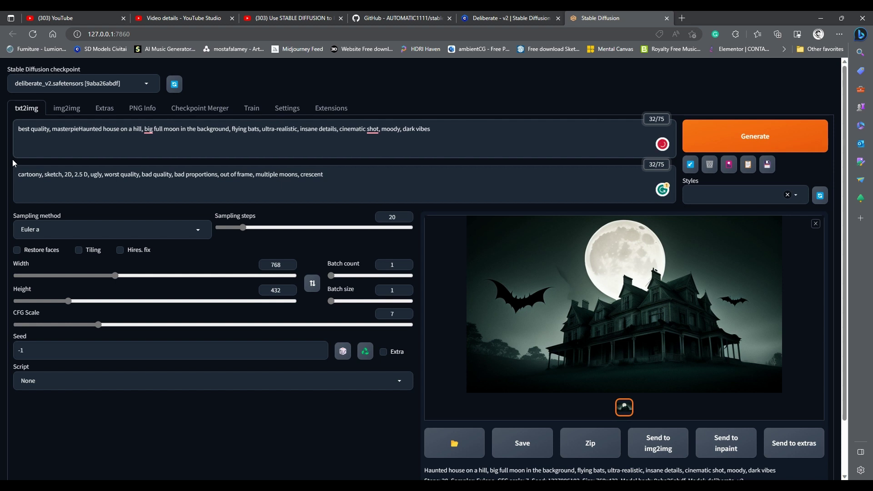
text(ce,)
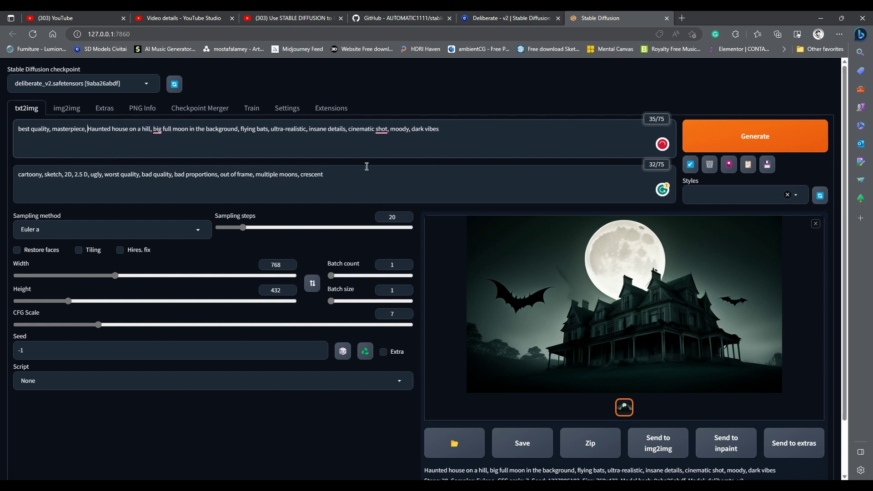
Generate with the refined positive and negative prompts and view the result full-screen
click(706, 139)
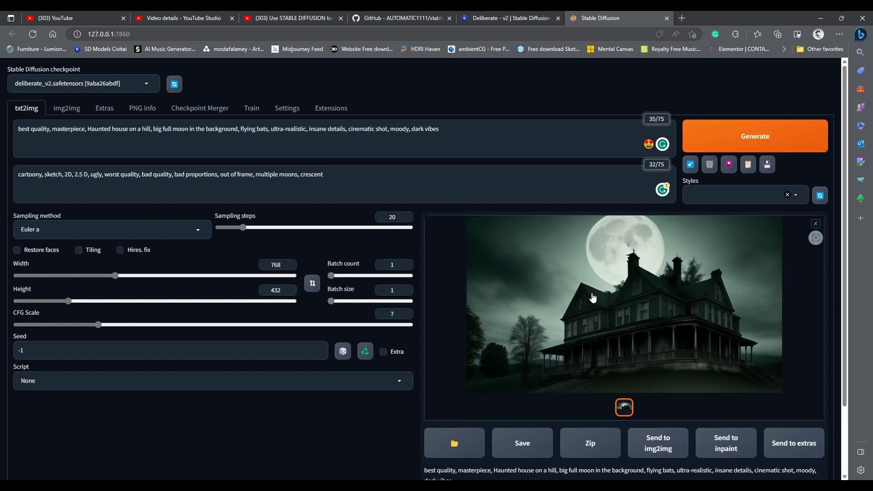
click(593, 298)
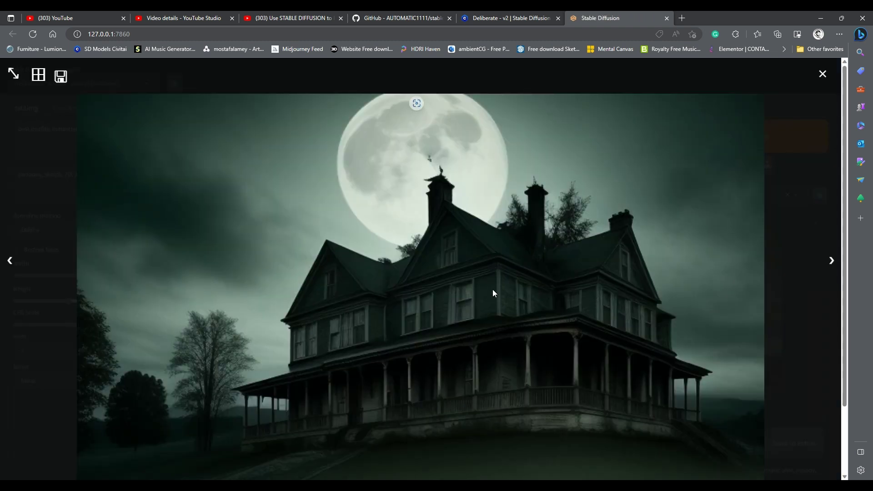